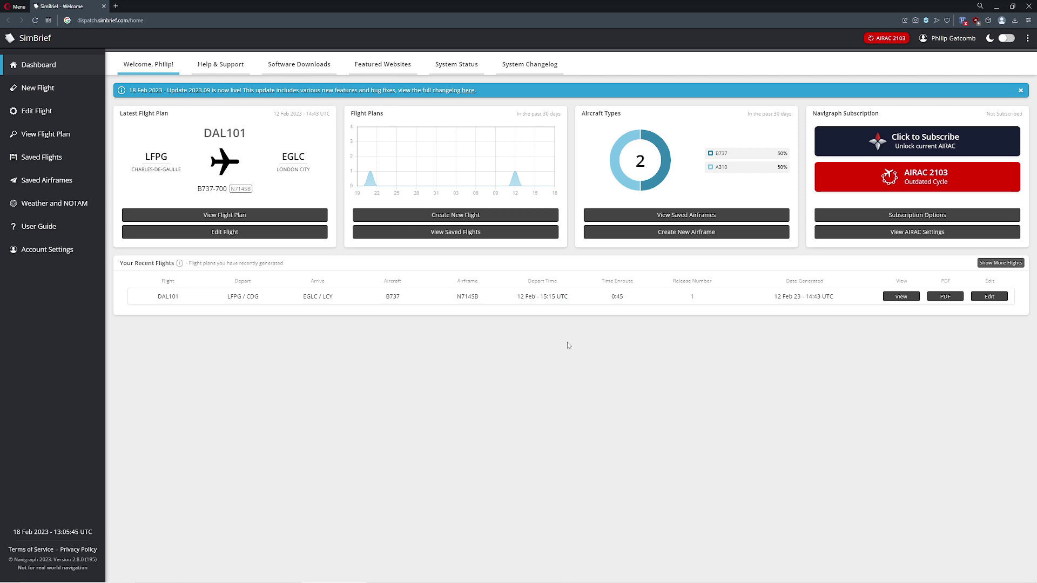
# Switch the SimBrief dashboard to dark mode with the header toggle
pyautogui.click(1004, 41)
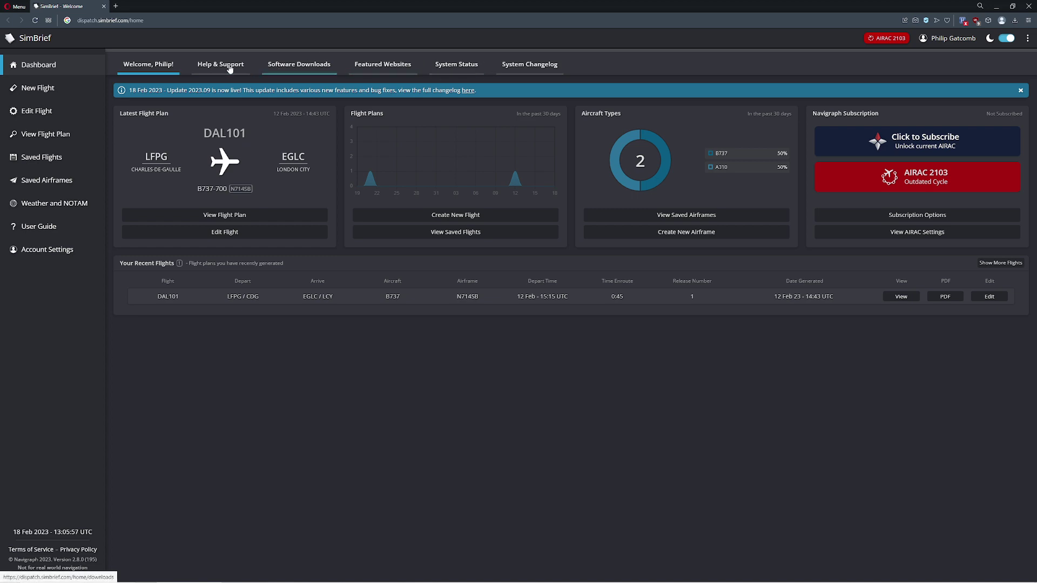
# Start a new flight and zoom the map onto the US East Coast
pyautogui.click(46, 88)
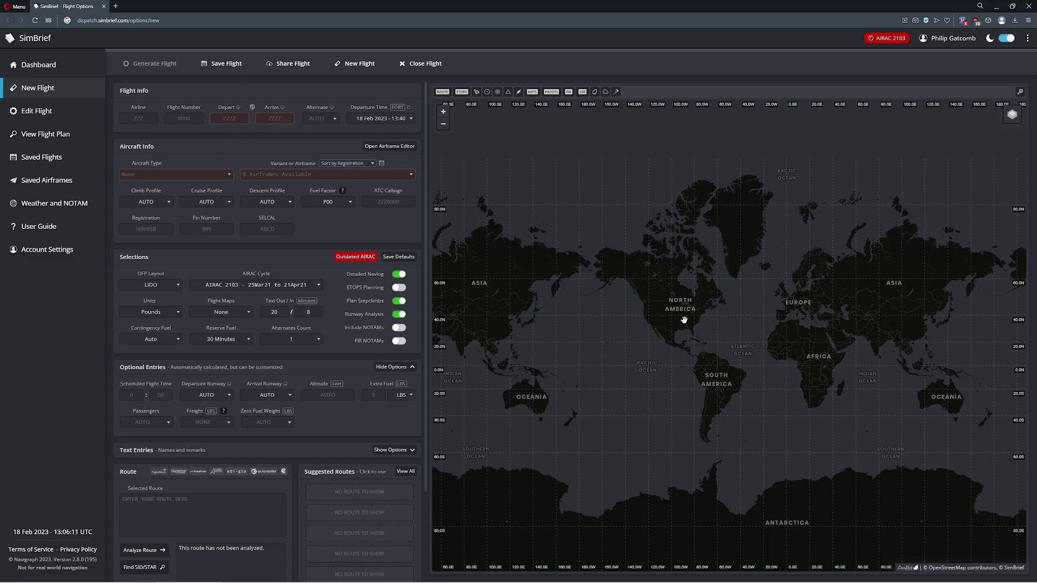
pyautogui.scroll(4, 699, 311)
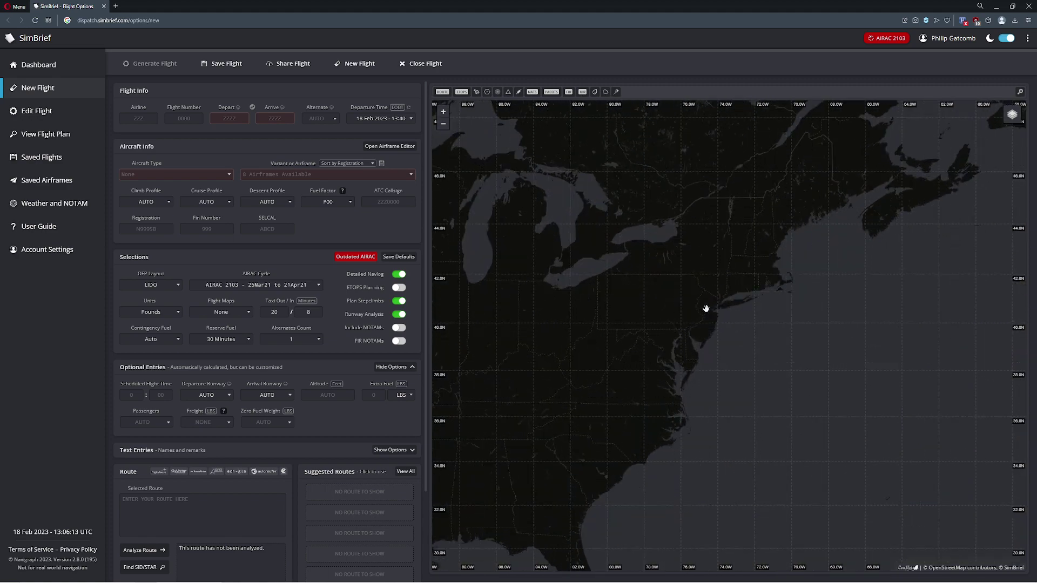
pyautogui.scroll(1, 745, 279)
pyautogui.moveTo(702, 324); pyautogui.dragTo(748, 237)
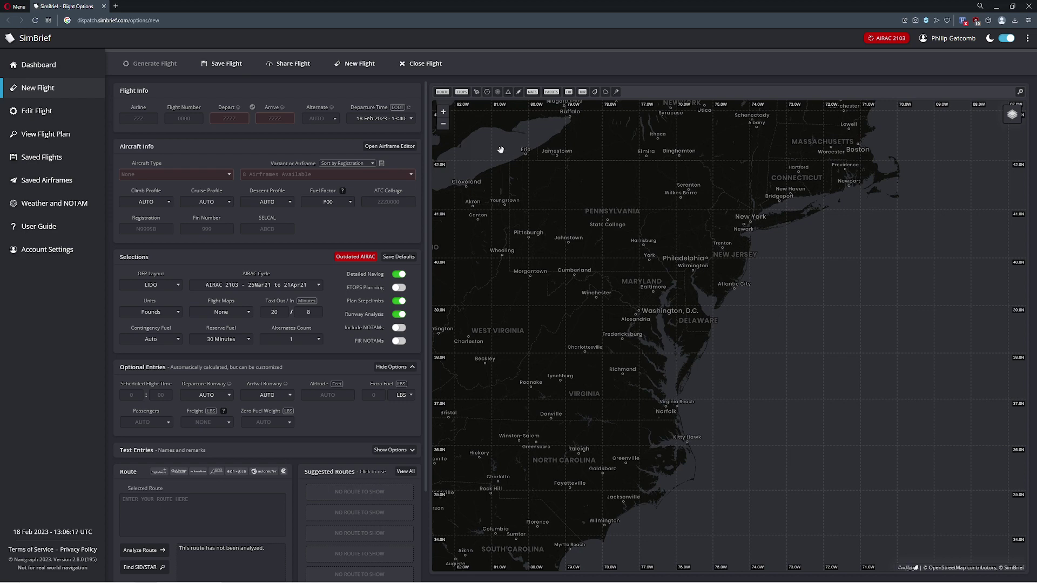
# Toggle the Airports layer and the 24000 ft wind overlay on, then off again
pyautogui.click(476, 92)
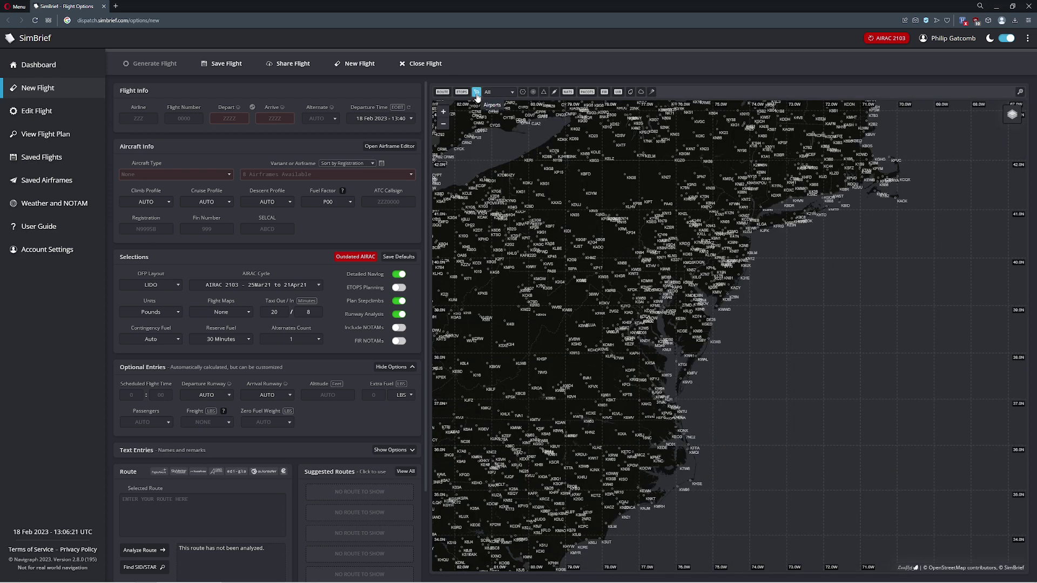
pyautogui.click(476, 92)
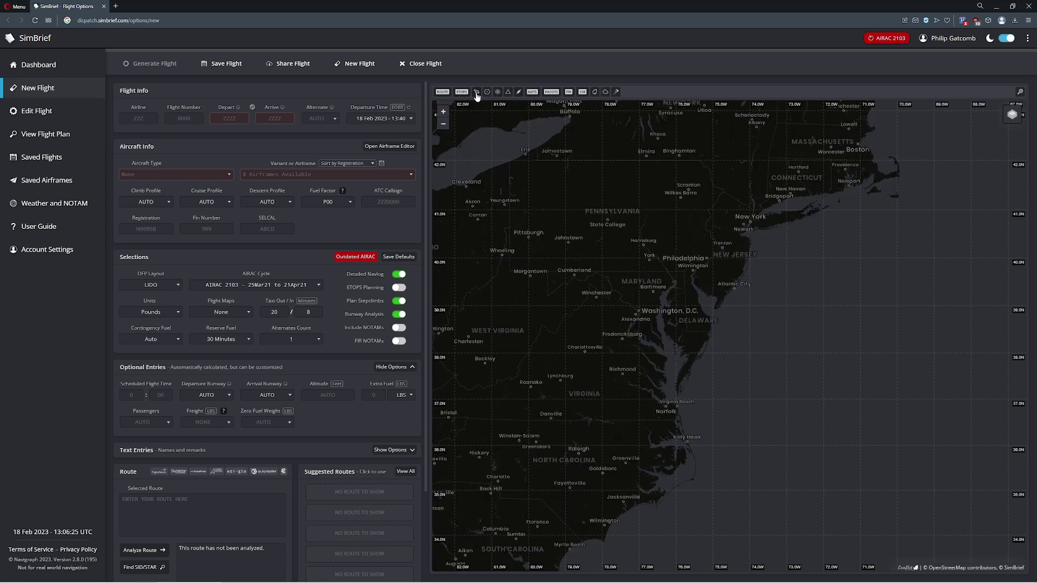
pyautogui.click(615, 93)
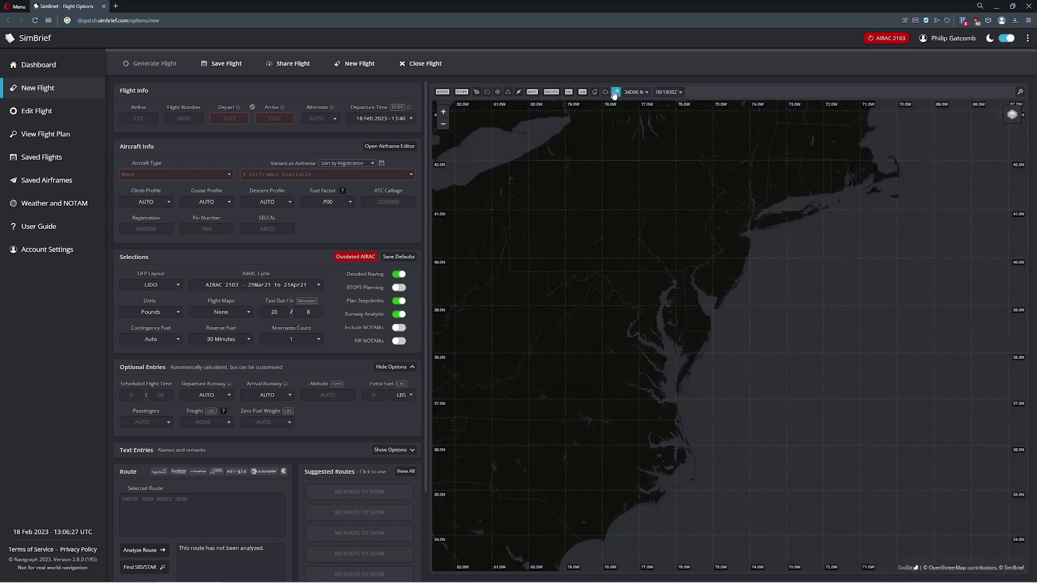
pyautogui.click(633, 92)
pyautogui.click(637, 133)
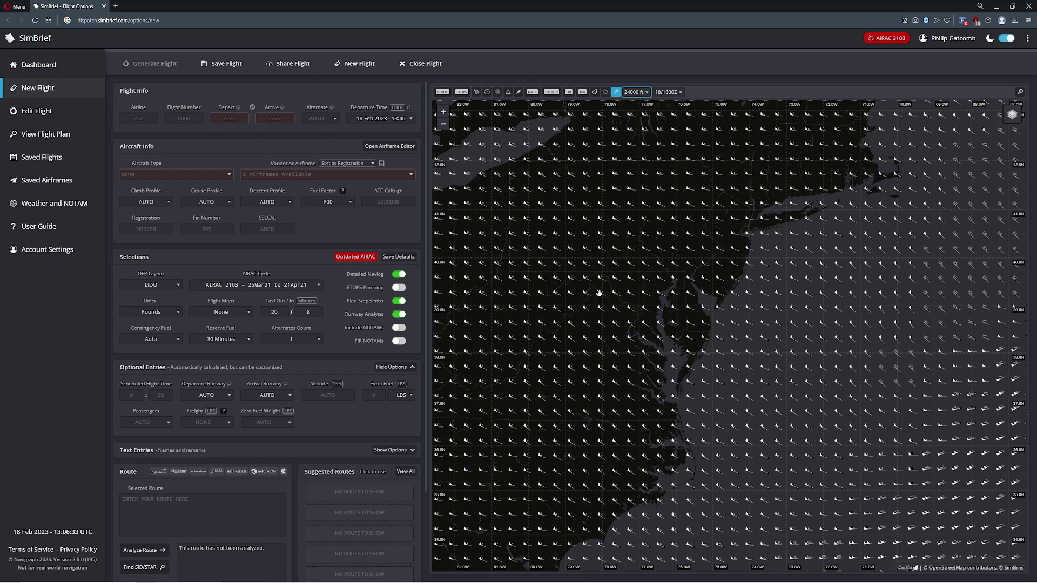
pyautogui.click(618, 96)
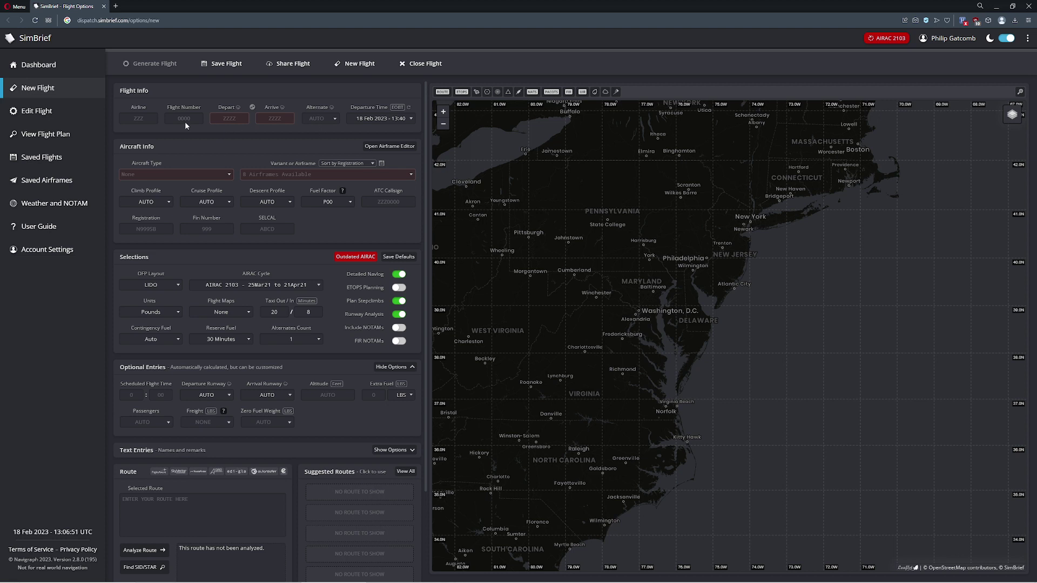
# Enter airline AFL and flight number 1
pyautogui.click(150, 119)
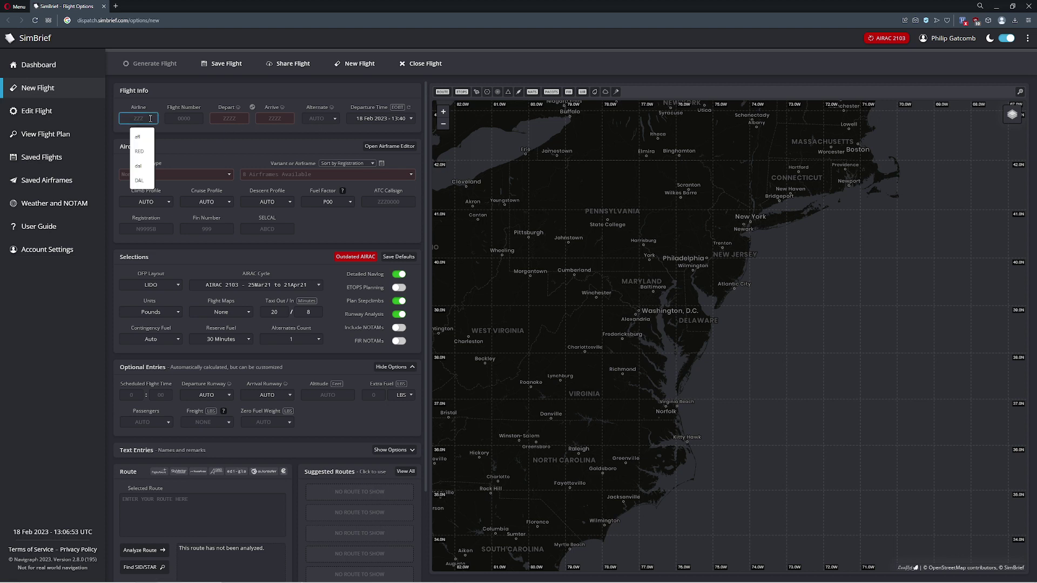
pyautogui.write('afl')
pyautogui.press('Tab')
pyautogui.write('1')
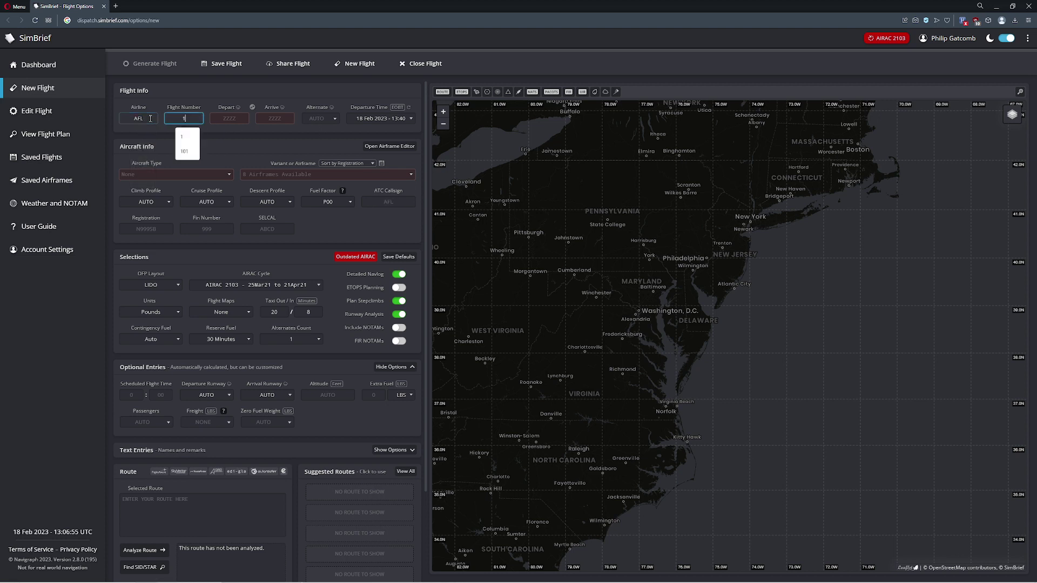
# Set departure UUEE and arrival EGLL, then zoom out and pan the map to Europe
pyautogui.click(229, 119)
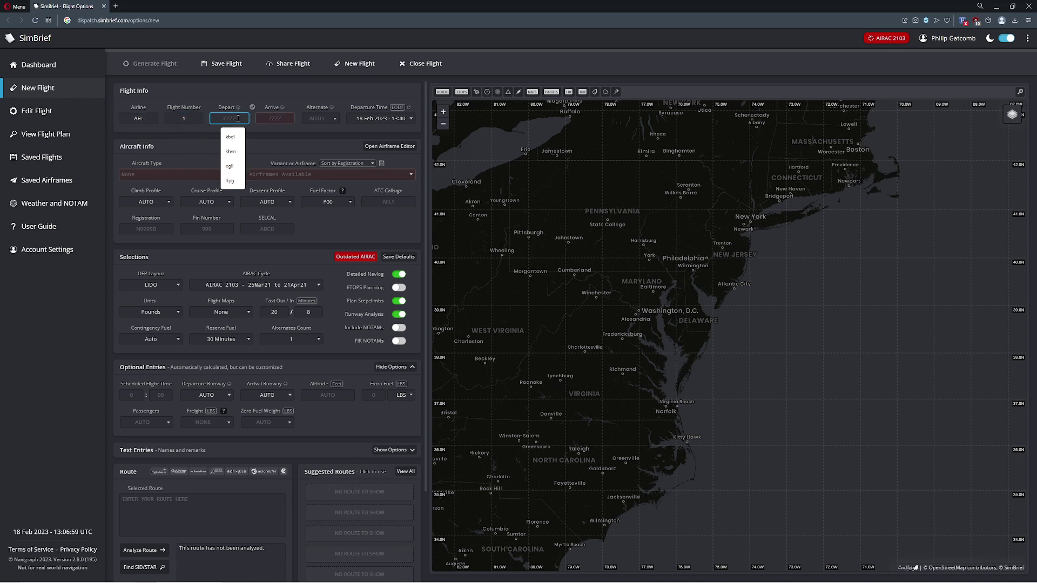
pyautogui.write('uuee')
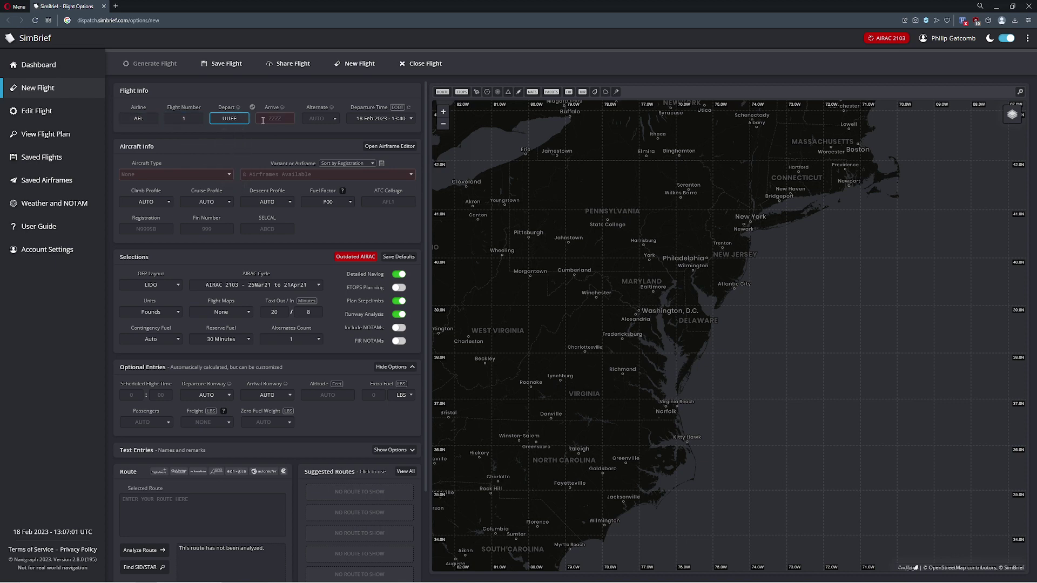
pyautogui.click(265, 120)
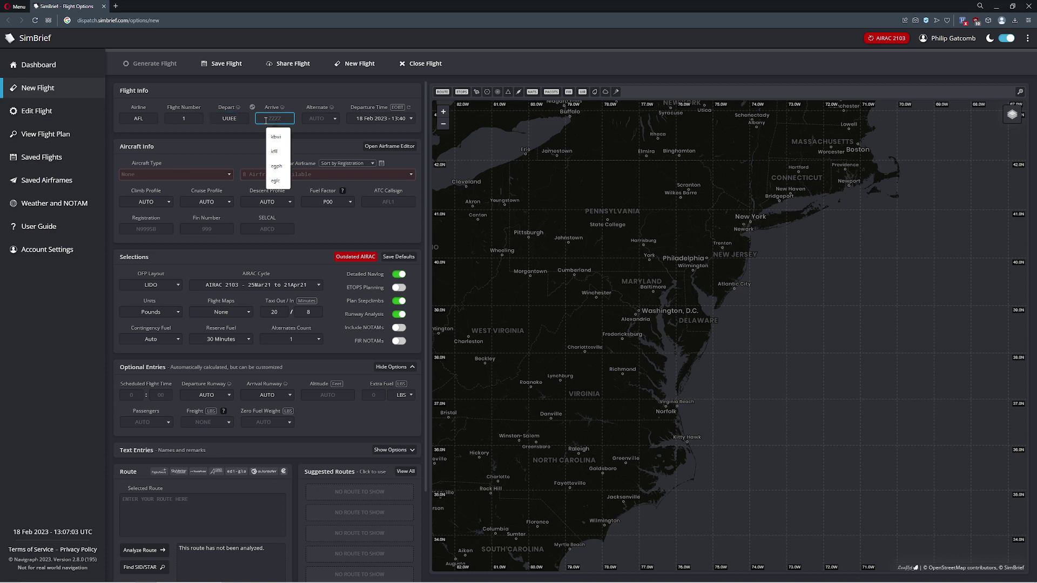
pyautogui.write('egll')
pyautogui.click(257, 147)
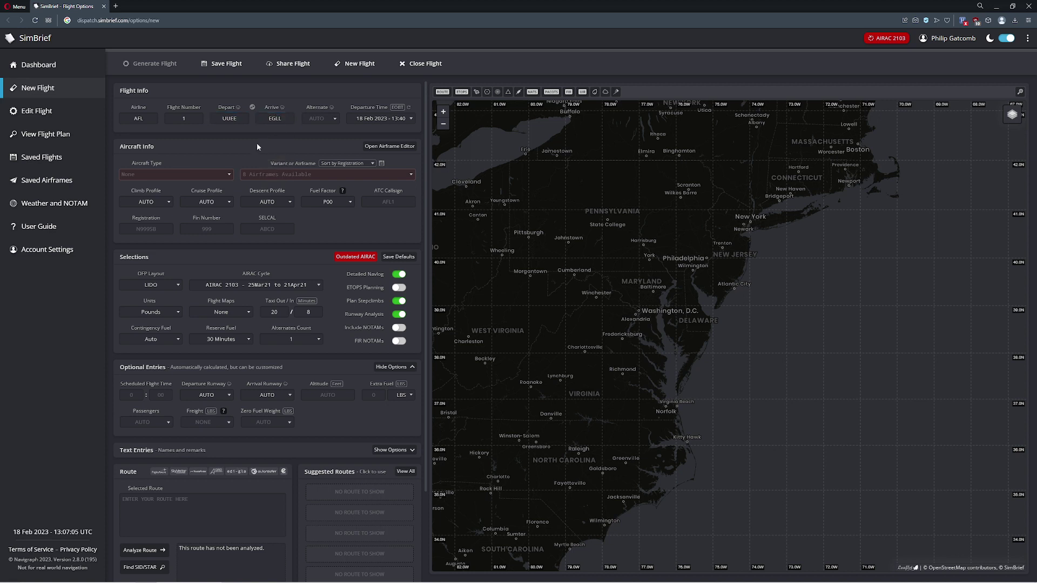
pyautogui.scroll(-1, 653, 186)
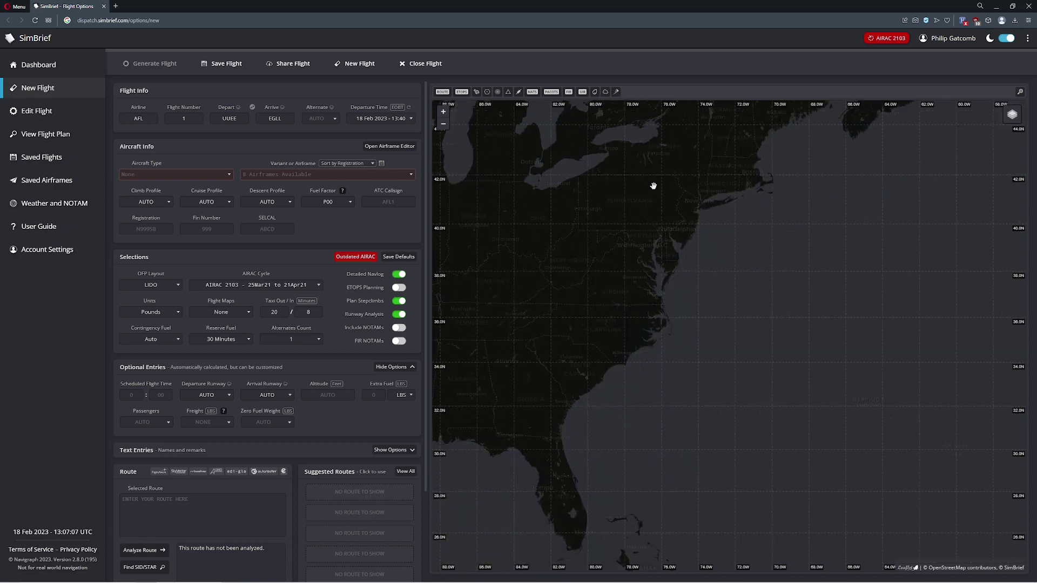
pyautogui.moveTo(719, 166); pyautogui.dragTo(709, 279)
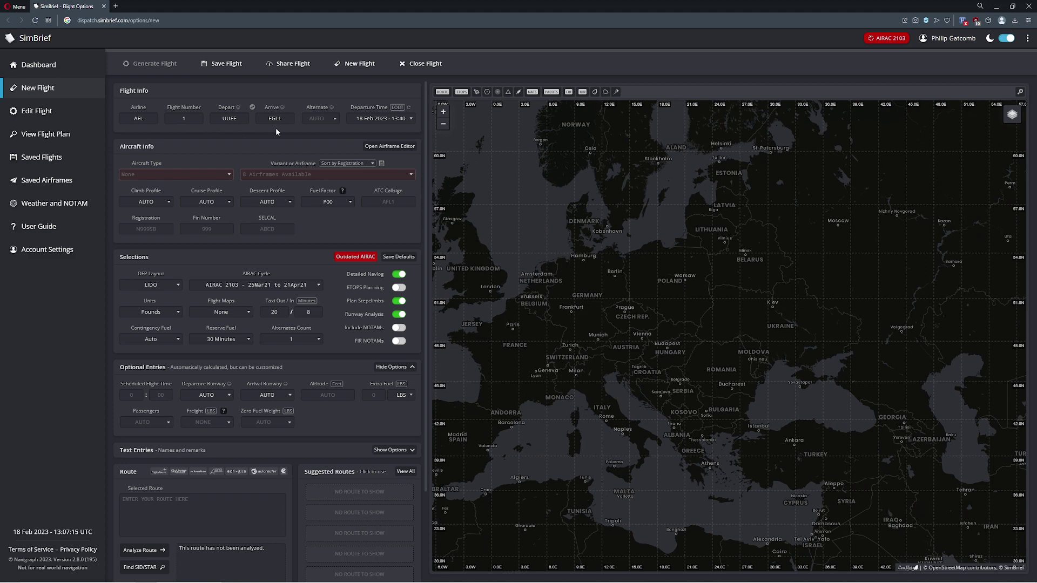
# Select B737 - B737-700 as the aircraft type, producing the 1393 nm UUEE–EGLL route
pyautogui.click(172, 175)
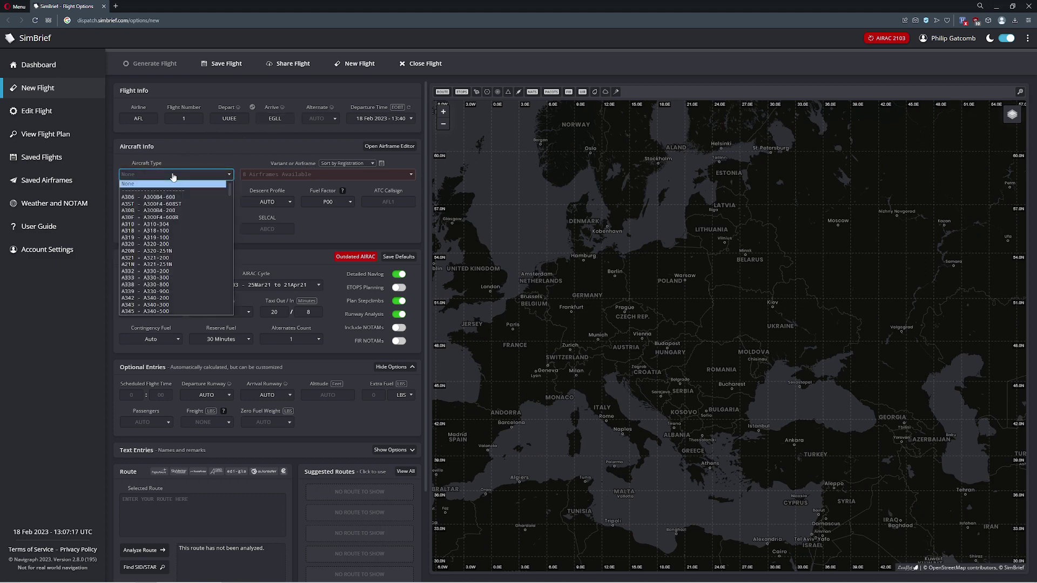
pyautogui.scroll(-5, 189, 248)
pyautogui.scroll(-5, 184, 248)
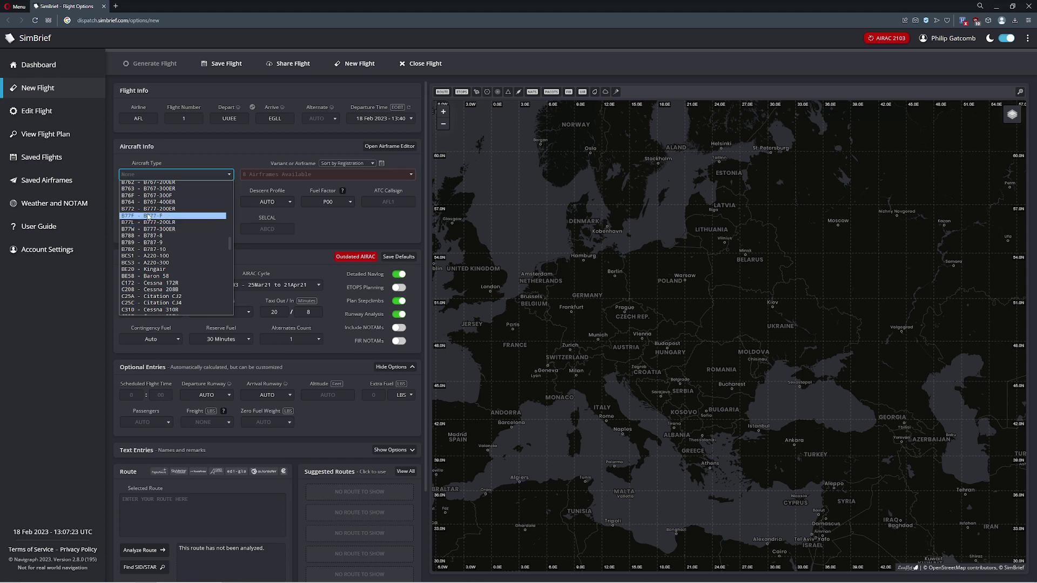
pyautogui.scroll(5, 185, 248)
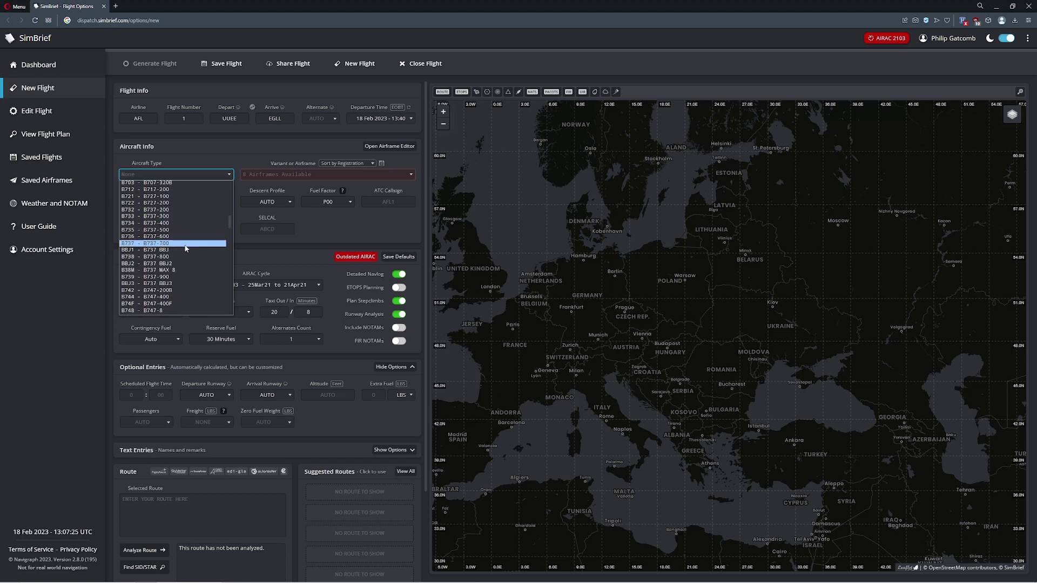
pyautogui.click(183, 243)
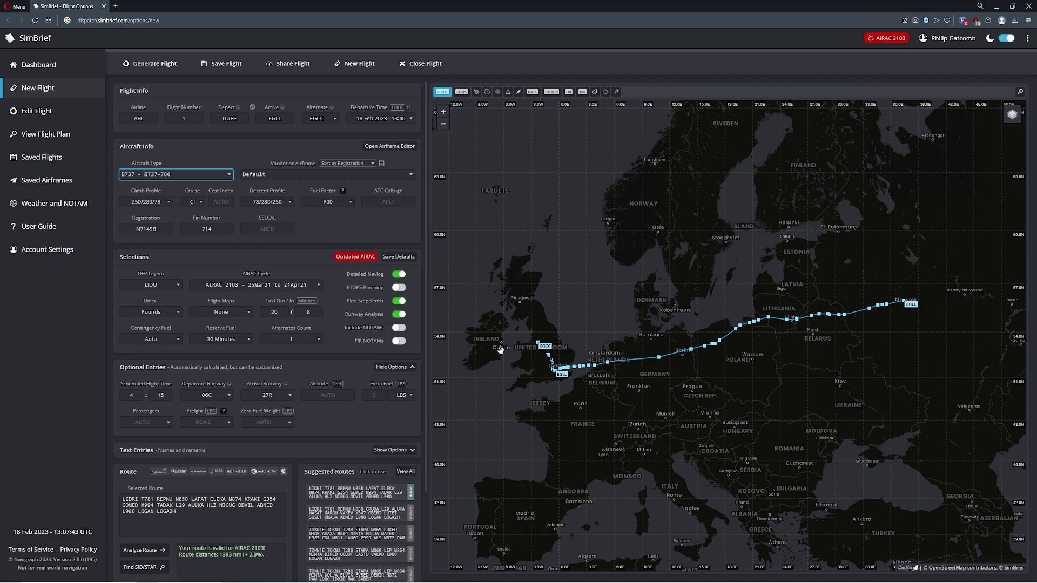
pyautogui.scroll(-2, 386, 477)
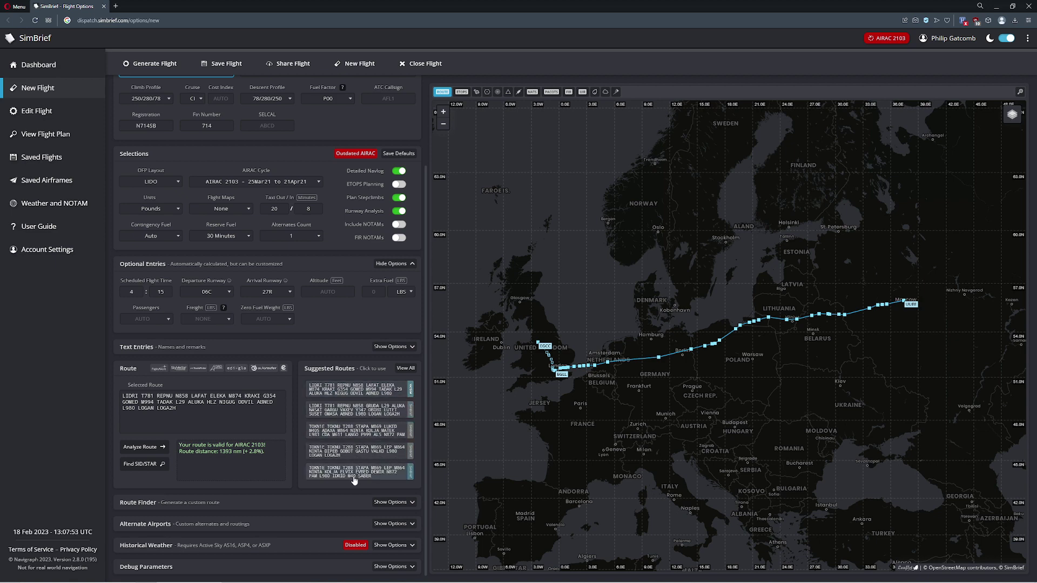
pyautogui.click(354, 432)
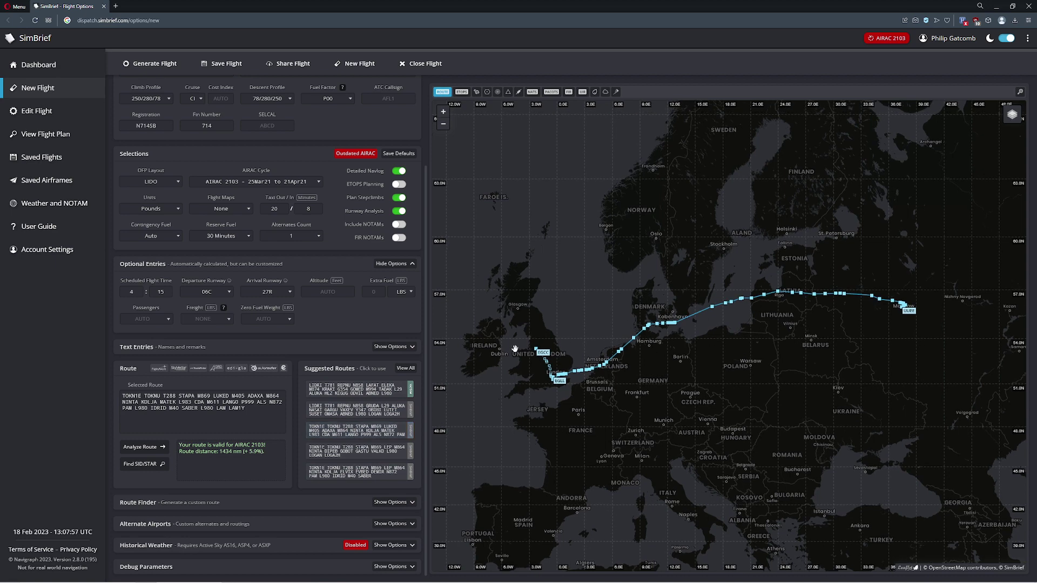
pyautogui.click(372, 391)
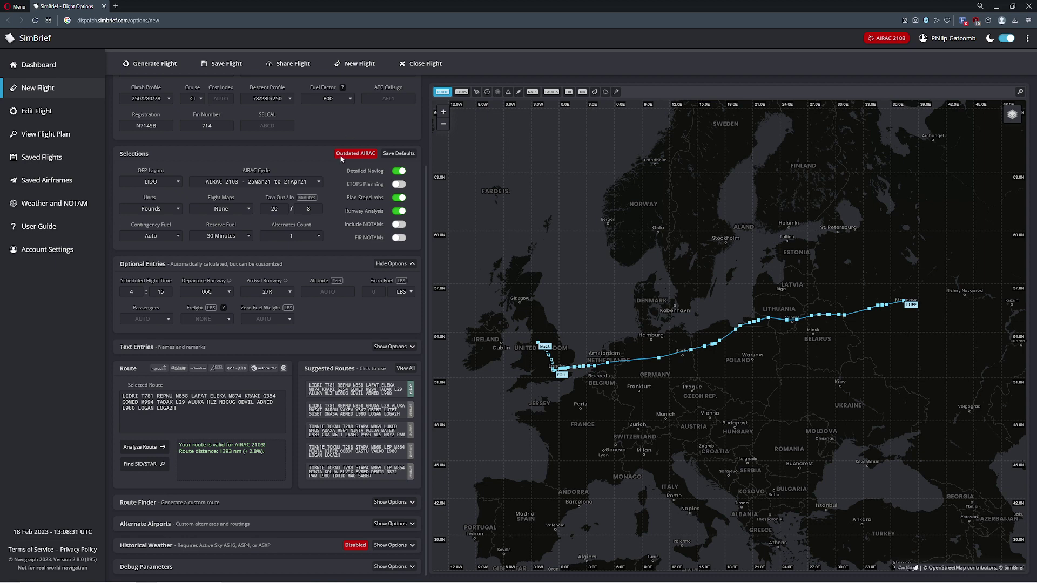
pyautogui.click(319, 182)
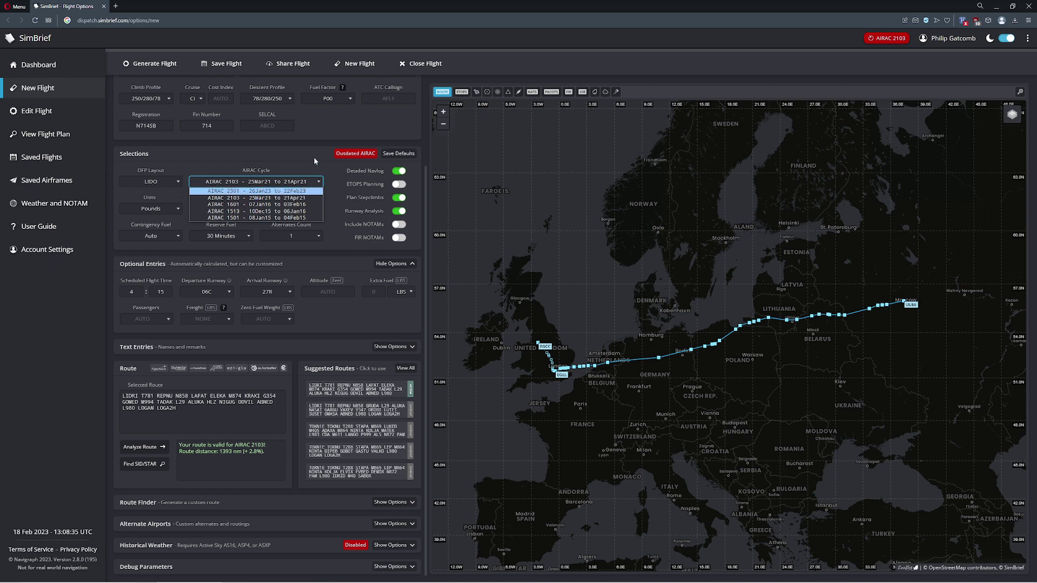
pyautogui.click(304, 161)
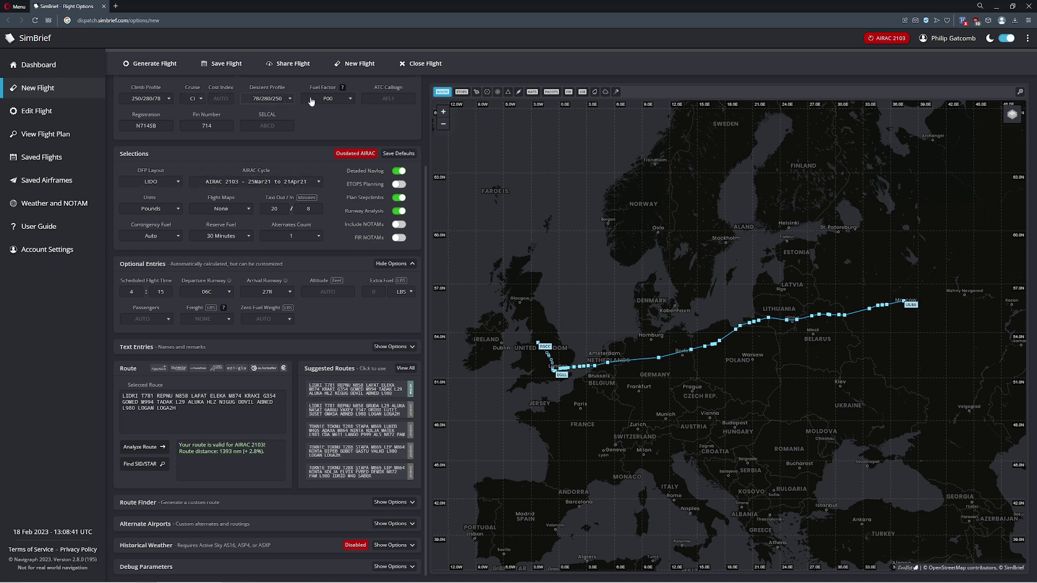
pyautogui.click(280, 99)
pyautogui.click(280, 100)
pyautogui.click(335, 99)
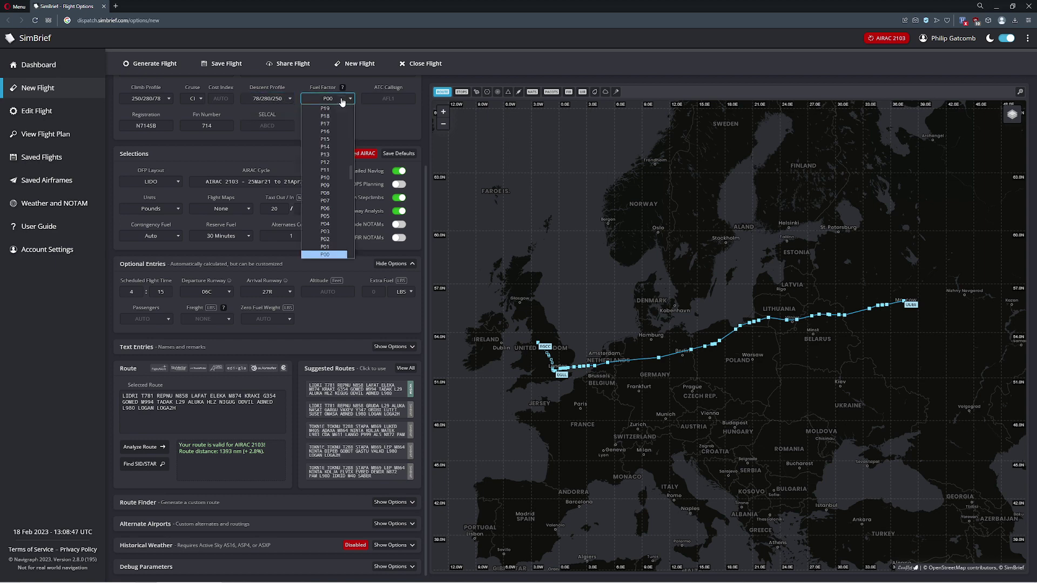
pyautogui.scroll(-3, 330, 172)
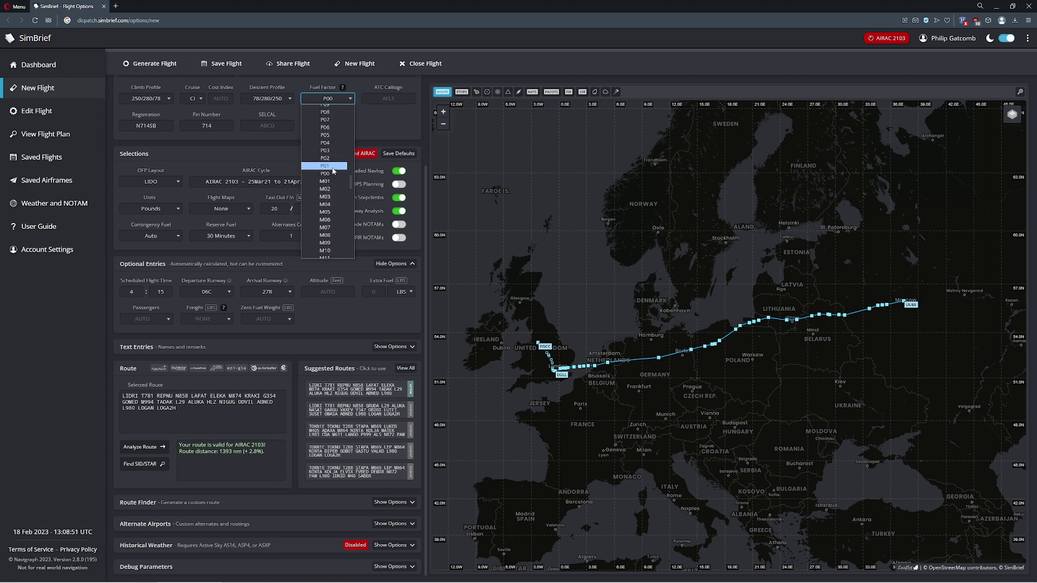
pyautogui.click(328, 100)
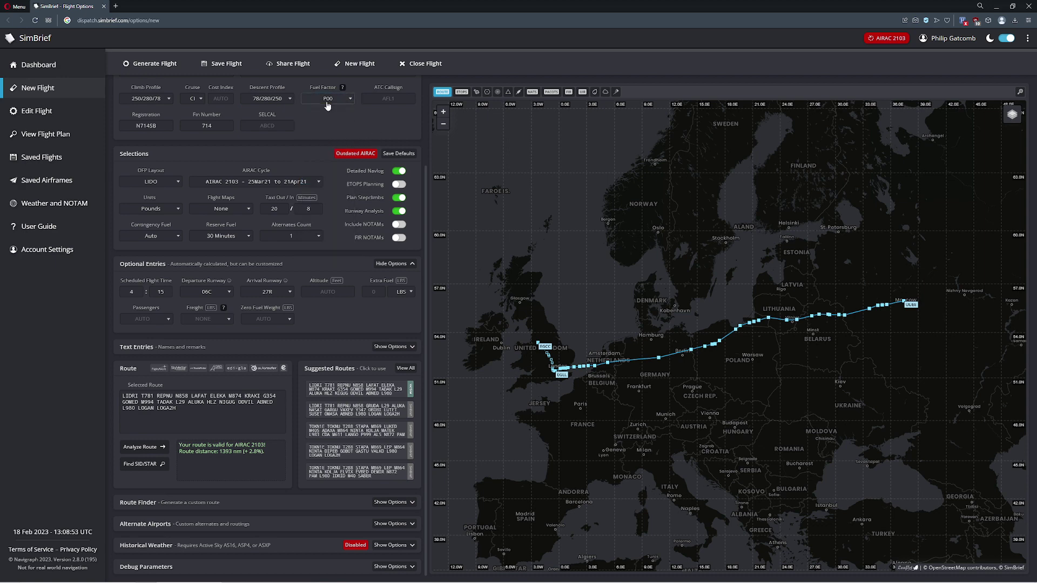
pyautogui.scroll(2, 329, 162)
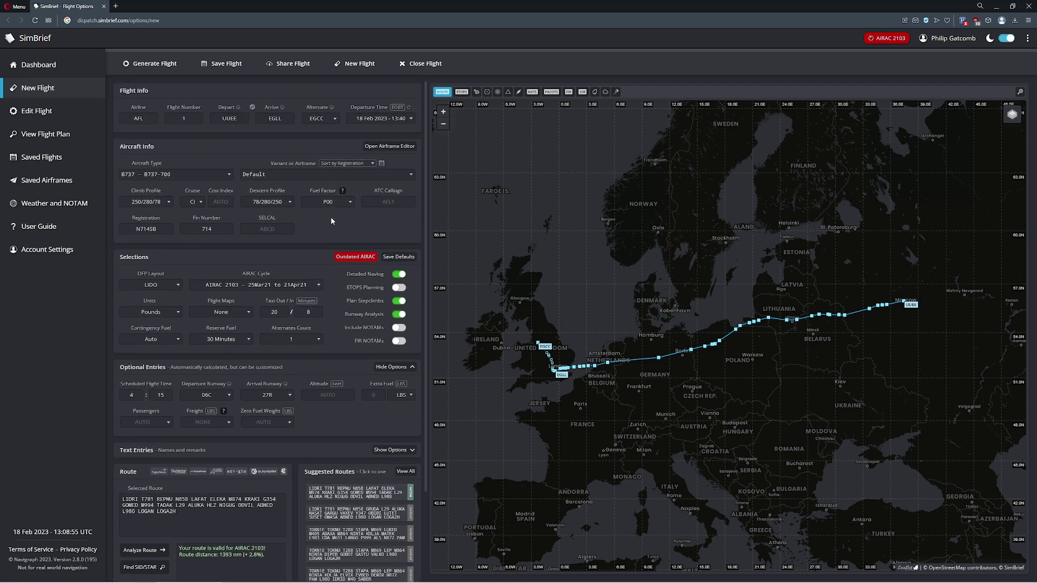
pyautogui.click(328, 202)
pyautogui.click(328, 310)
pyautogui.click(328, 201)
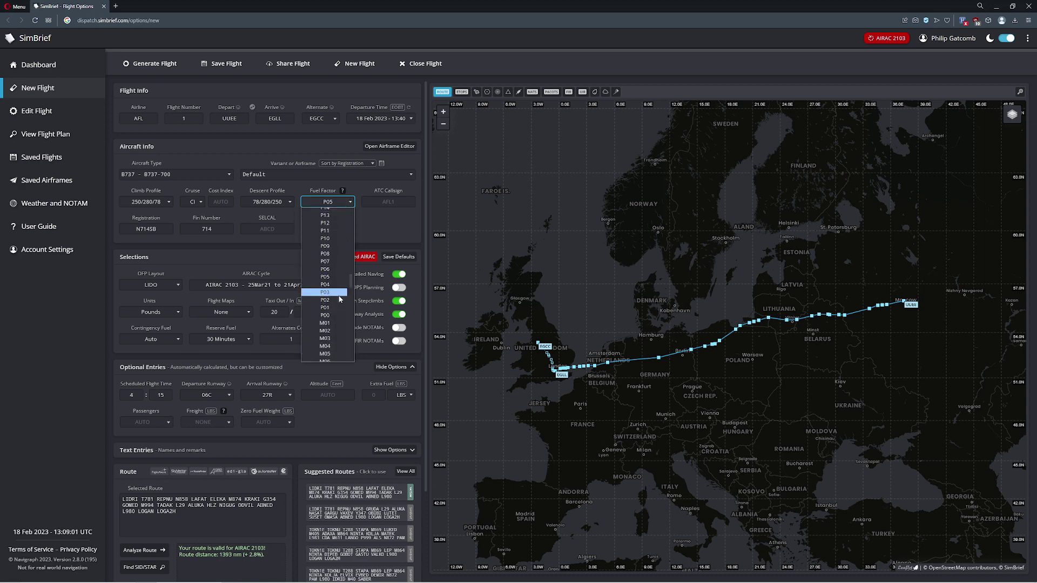
pyautogui.click(323, 315)
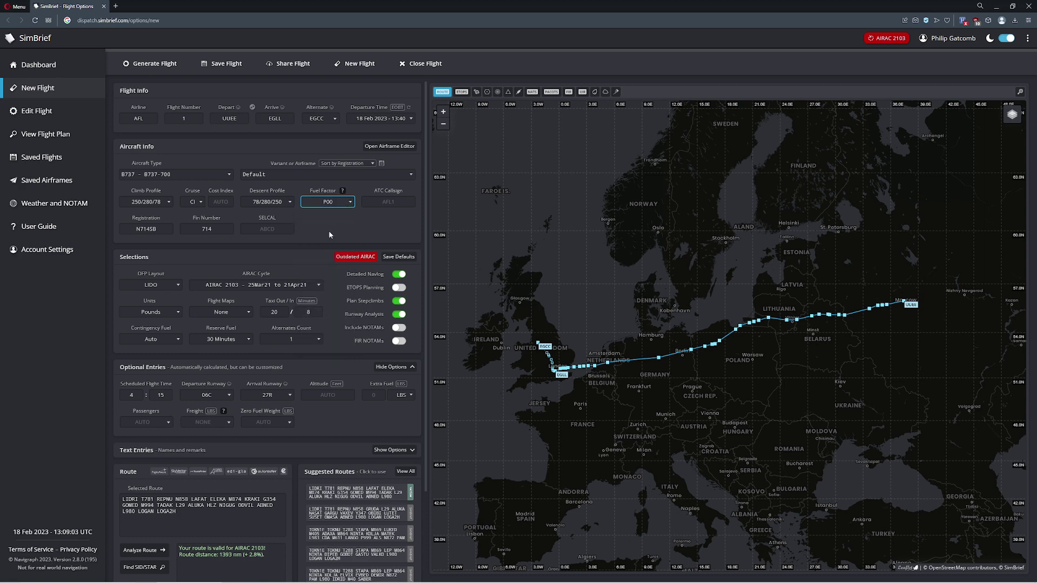
pyautogui.click(386, 174)
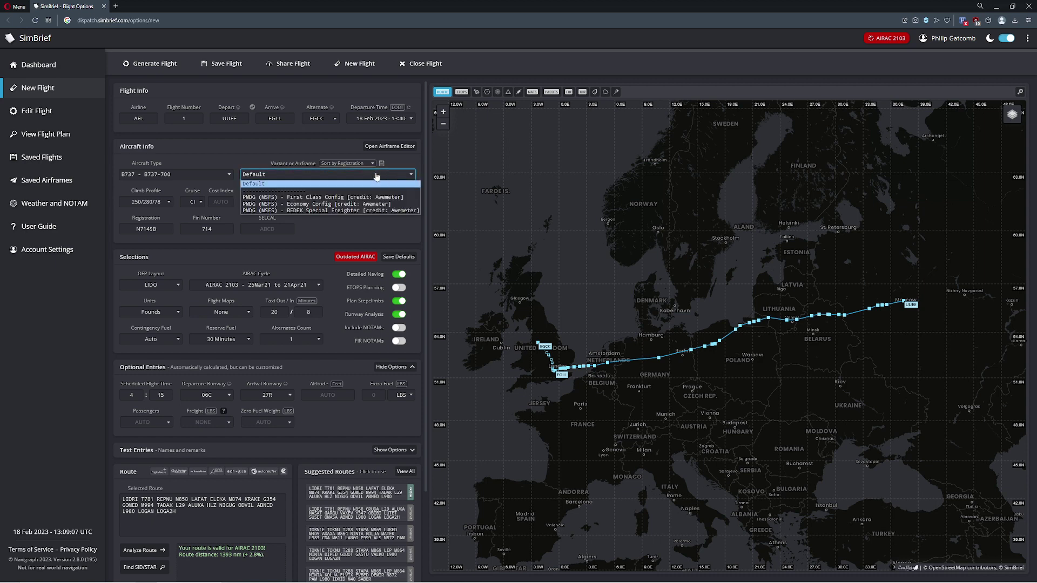
# Choose the PMDG (MSFS) - Economy Config airframe, registration PMDG737
pyautogui.click(187, 178)
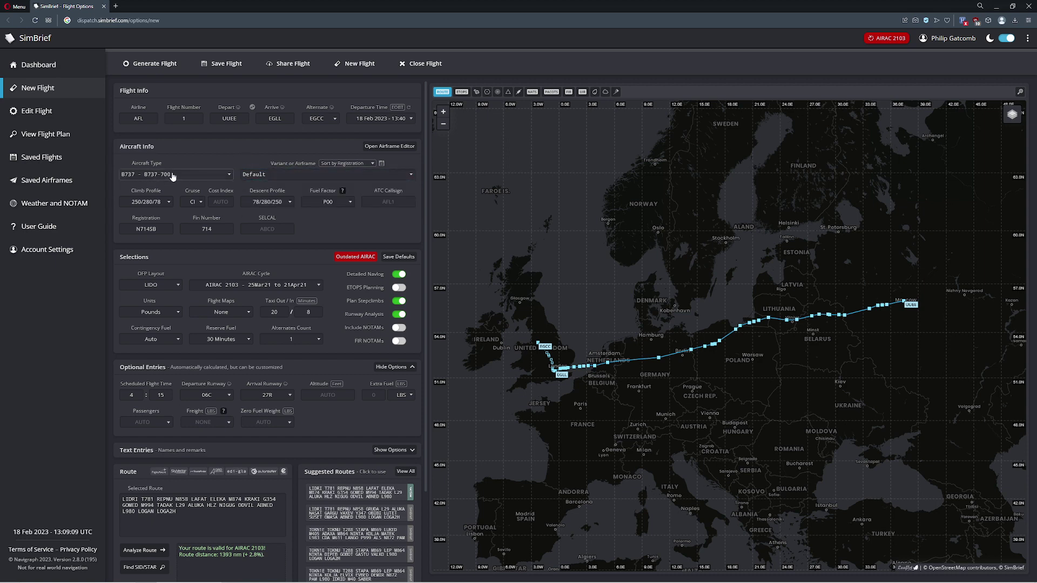
pyautogui.click(295, 175)
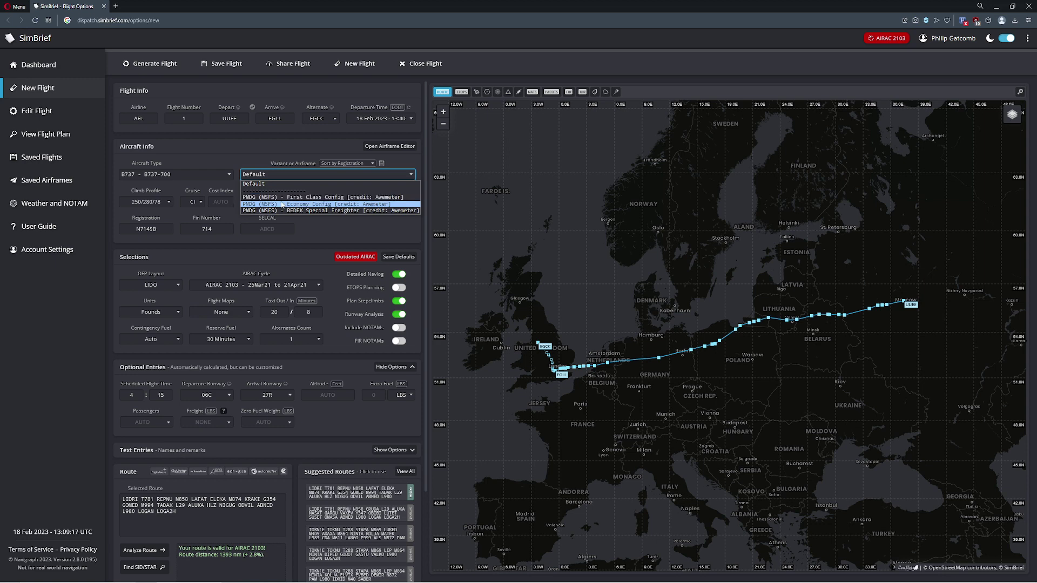
pyautogui.click(302, 204)
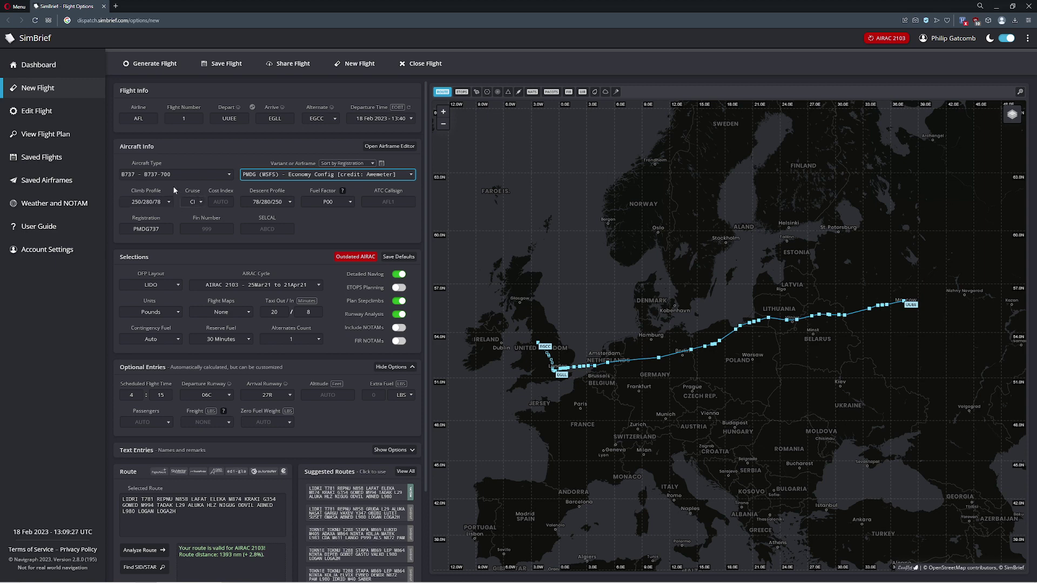
# Keep the cruise mode on CI after trying M80, and set the cost index to 100
pyautogui.click(196, 202)
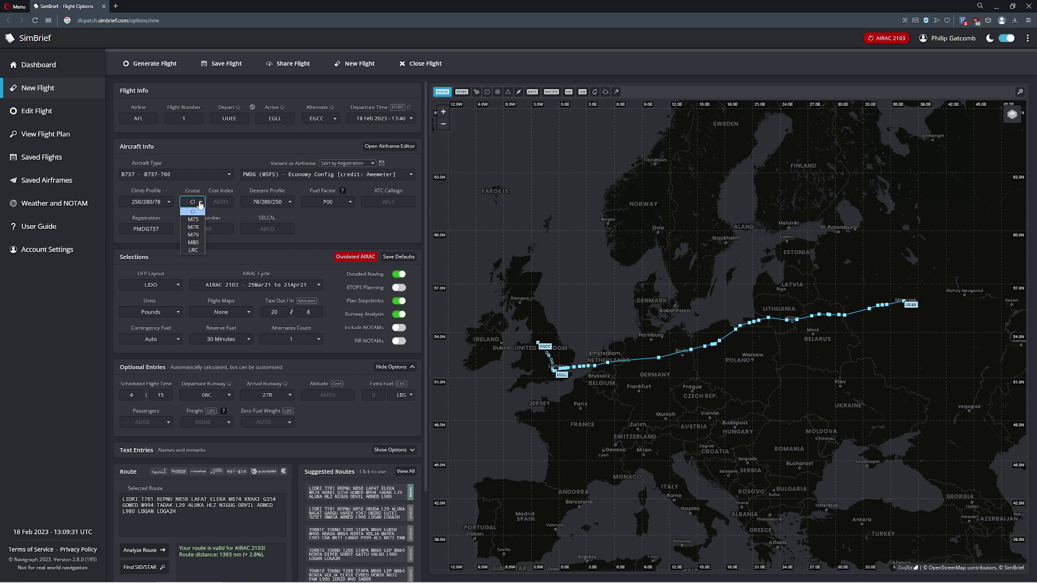
pyautogui.click(193, 242)
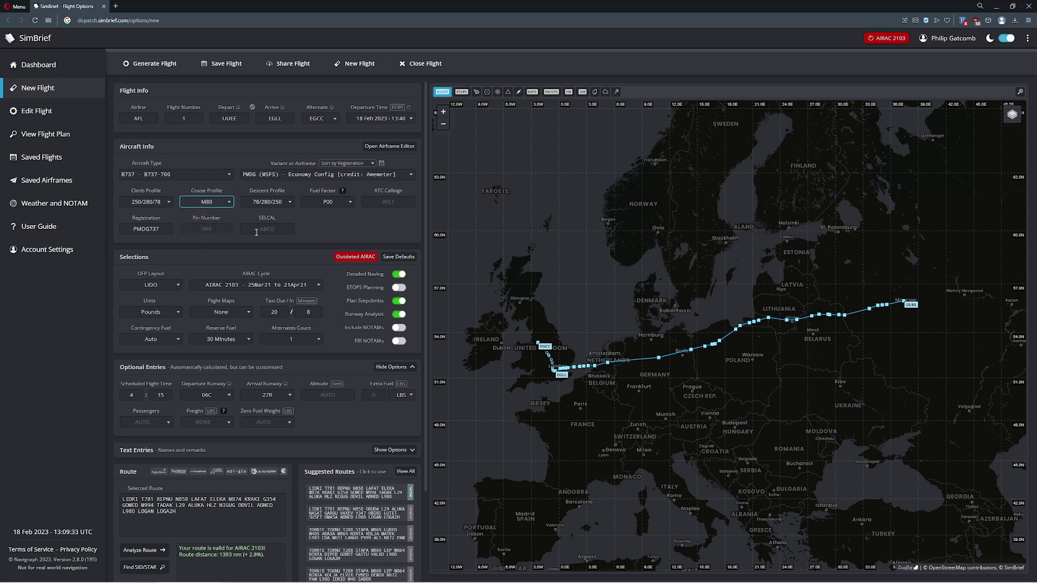
pyautogui.click(219, 207)
pyautogui.click(205, 210)
pyautogui.click(219, 202)
pyautogui.write('400')
pyautogui.press('BackSpace')
pyautogui.press('BackSpace')
pyautogui.press('BackSpace')
pyautogui.write('100')
# Leave contingency fuel on Auto and set reserve fuel to FAA (Auto)
pyautogui.scroll(-2, 295, 222)
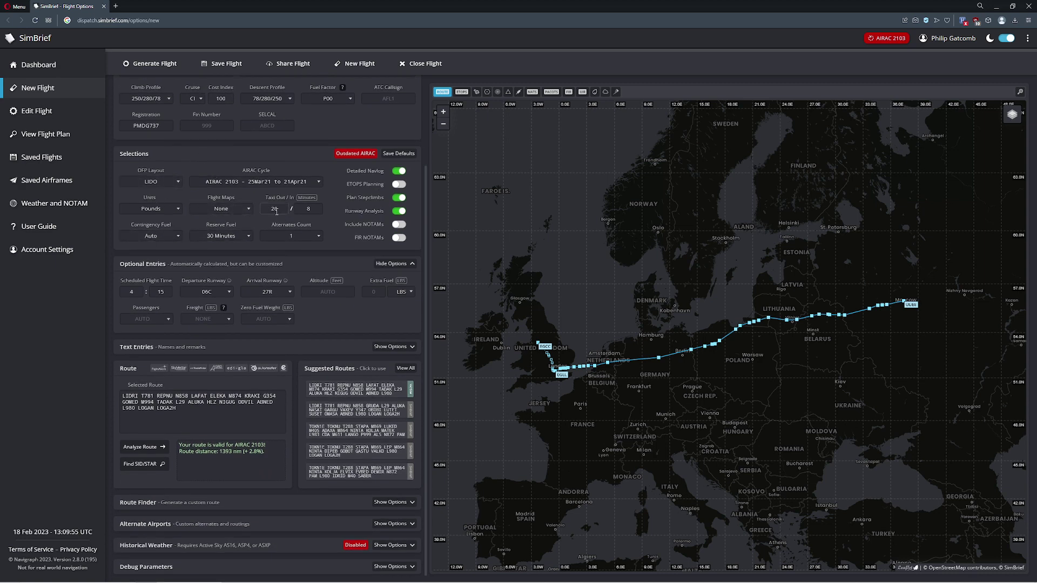
pyautogui.click(152, 236)
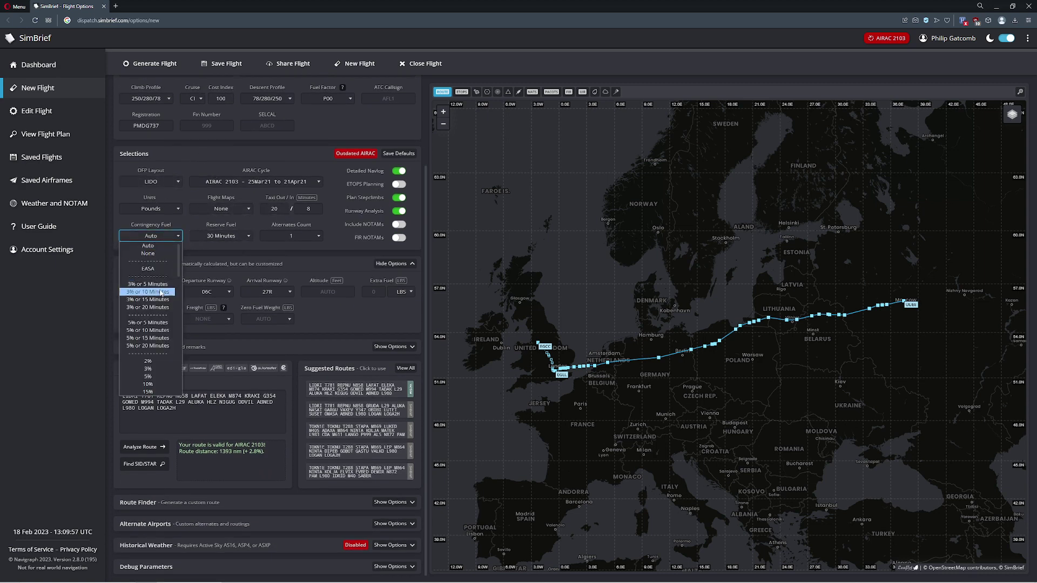
pyautogui.scroll(-5, 157, 274)
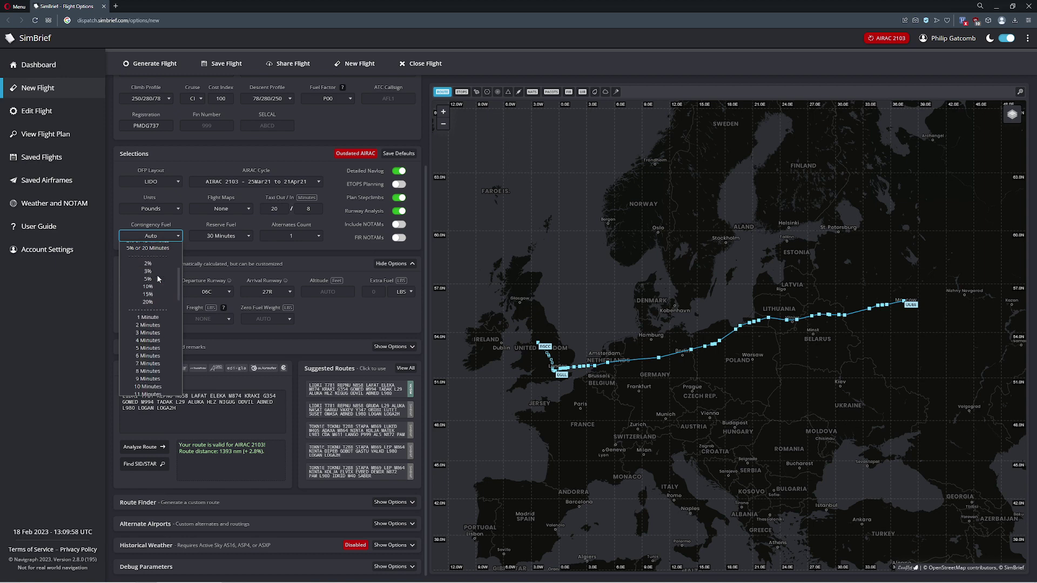
pyautogui.click(176, 234)
pyautogui.click(225, 238)
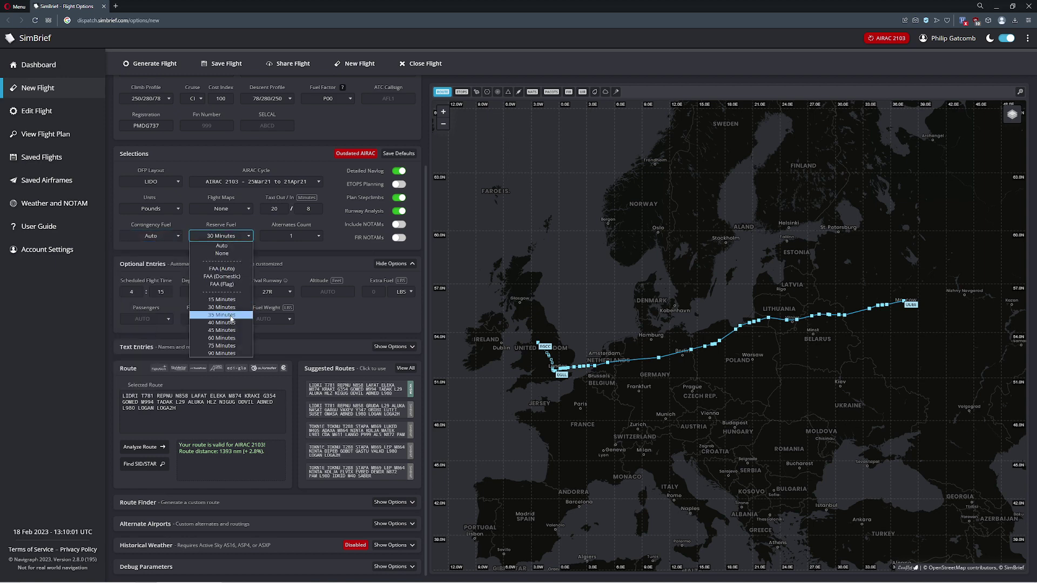
pyautogui.click(221, 269)
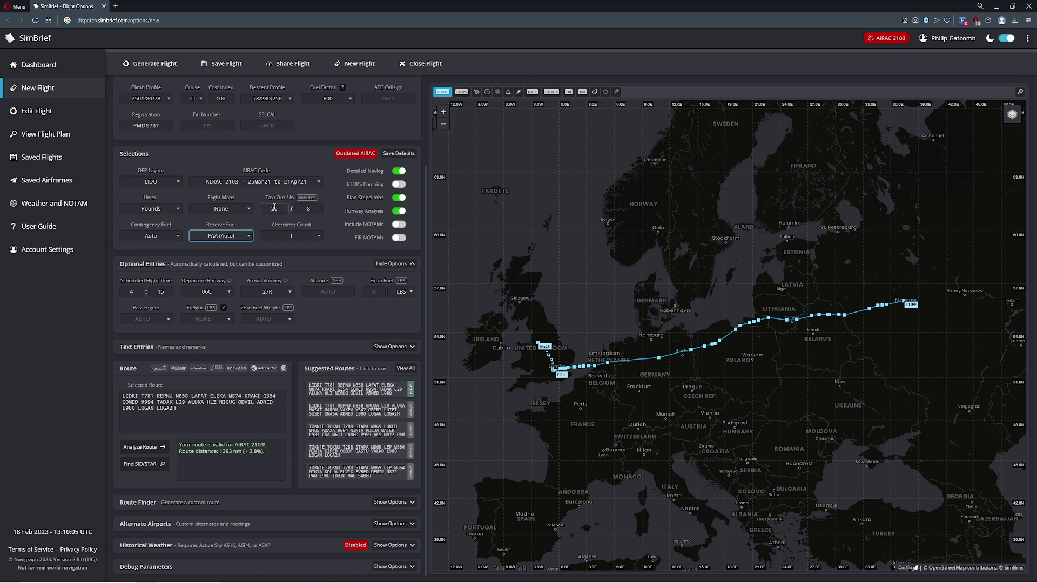
# Set taxi out and taxi in to 5 minutes and the alternates count to None
pyautogui.doubleClick(265, 208)
pyautogui.write('5')
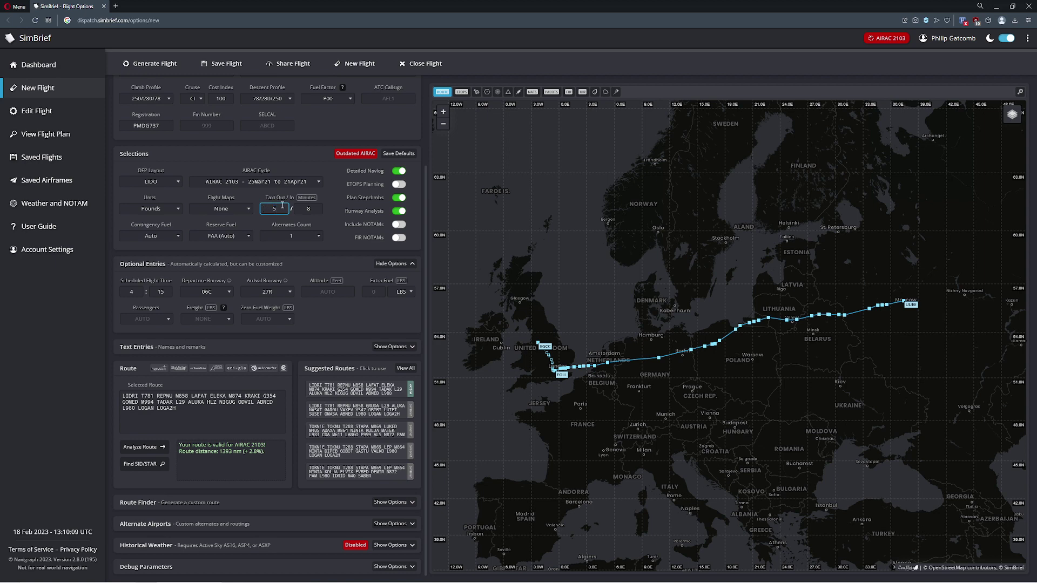
pyautogui.doubleClick(308, 208)
pyautogui.click(294, 236)
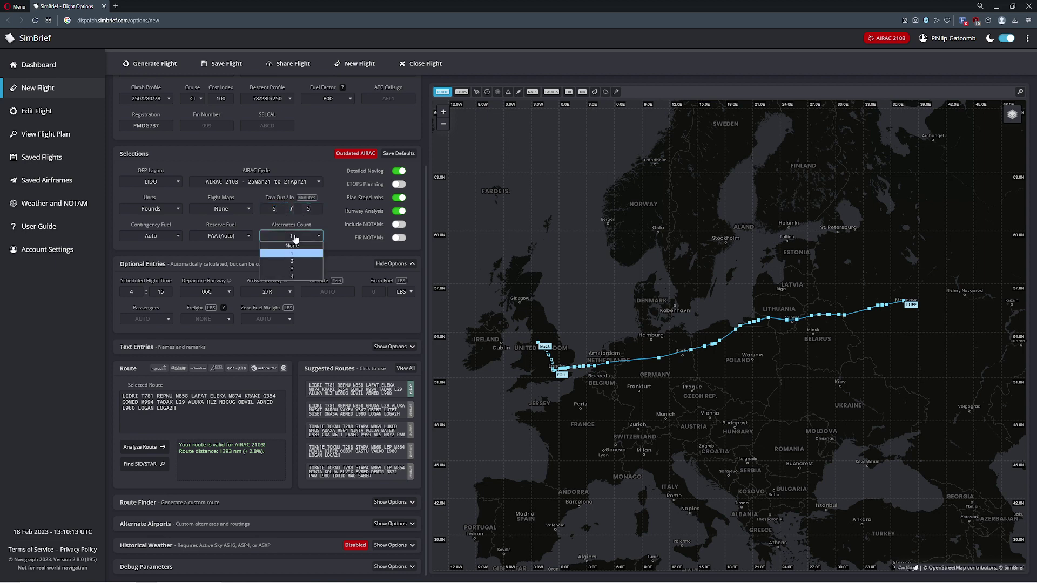
pyautogui.click(292, 245)
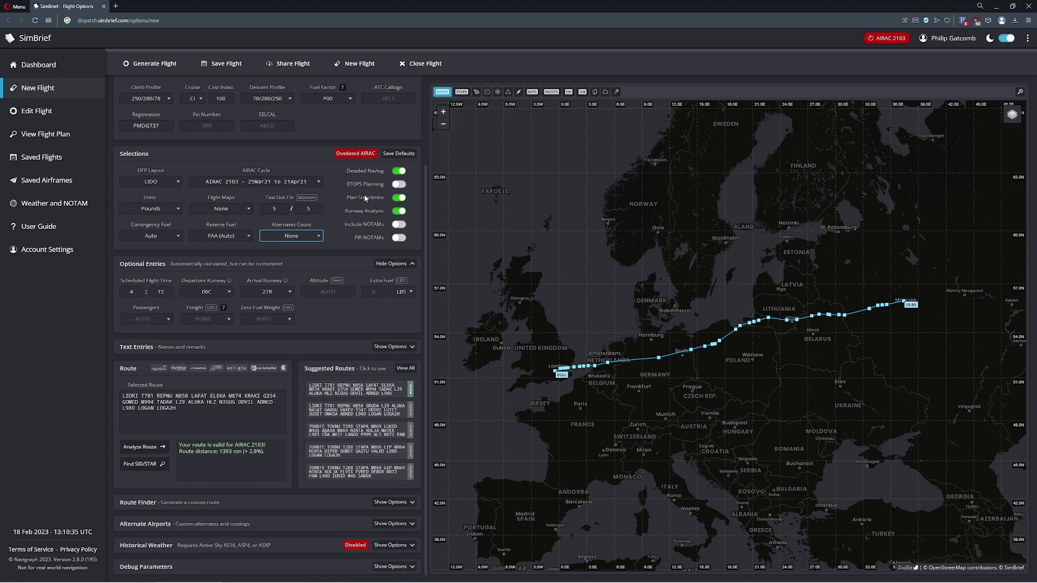
# Switch off the Plan Stepclimbs option in Selections
pyautogui.click(399, 198)
# In Optional Entries, keep Passengers on AUTO and enter 6500 for Freight
pyautogui.click(392, 264)
pyautogui.click(391, 319)
pyautogui.click(145, 319)
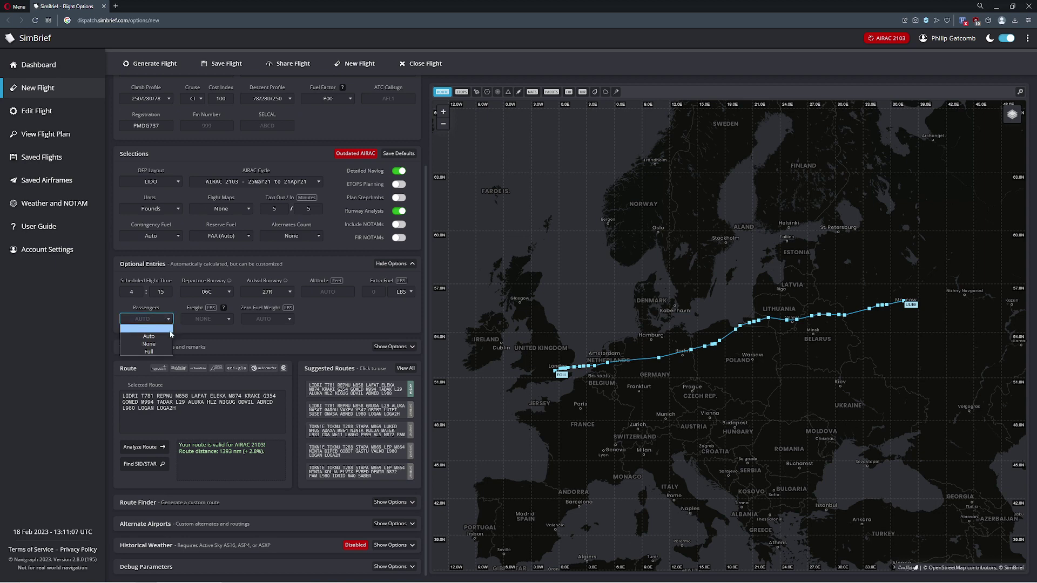
pyautogui.click(143, 328)
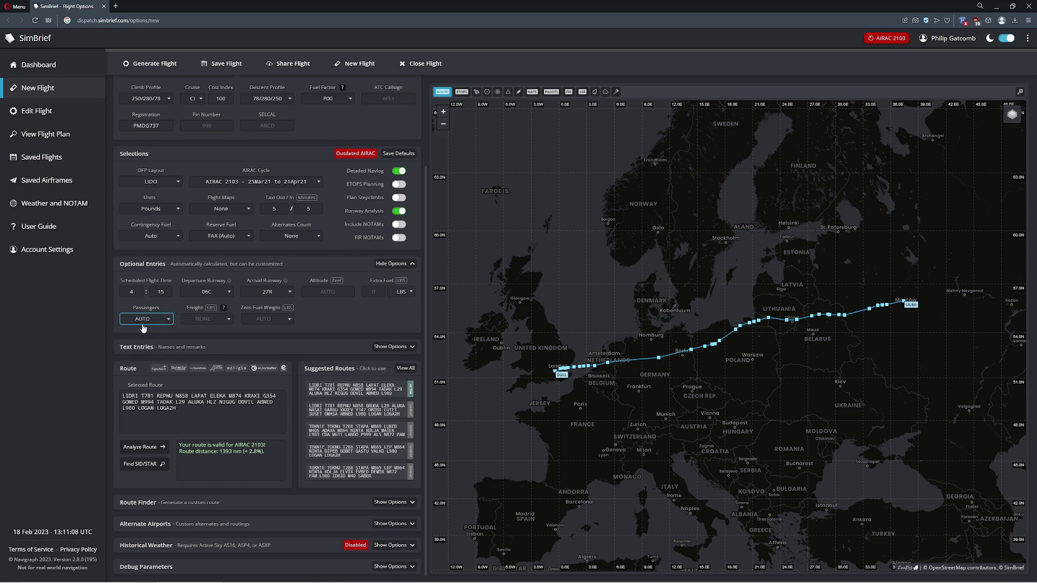
pyautogui.click(202, 319)
pyautogui.write('6500')
pyautogui.click(226, 331)
# Expand and review the route finder options, then collapse them
pyautogui.click(378, 502)
pyautogui.scroll(-1, 341, 446)
pyautogui.scroll(-2, 341, 446)
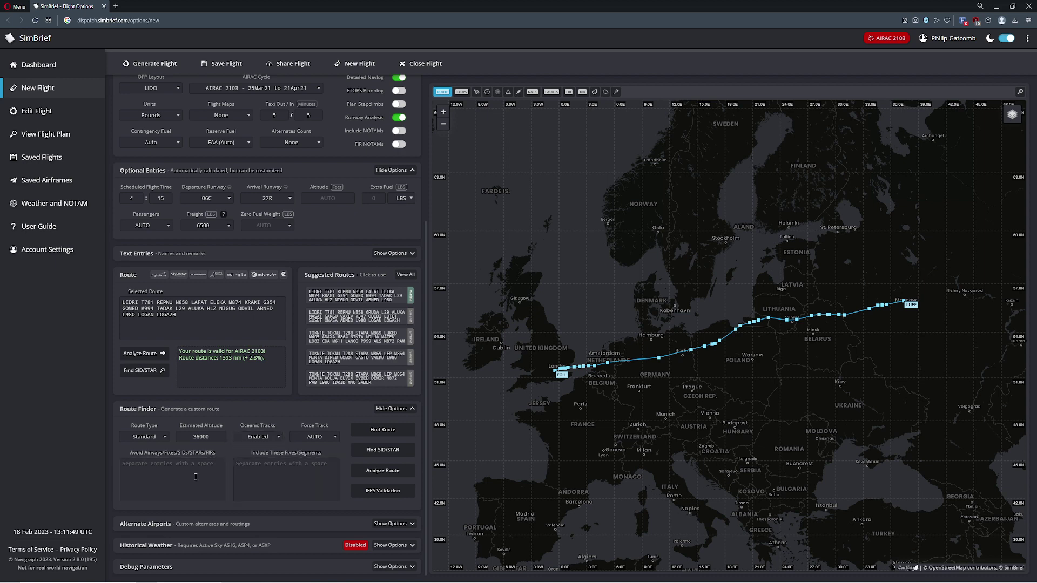
pyautogui.click(393, 408)
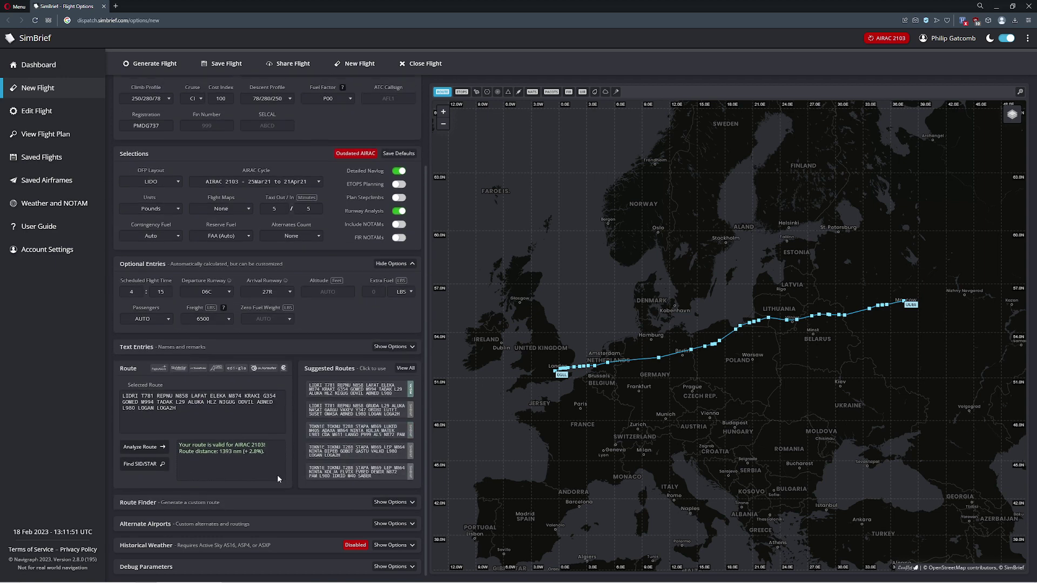
# Check historical weather and debug parameters with Winds Aloft enabled, hide both, and return to the top
pyautogui.click(227, 547)
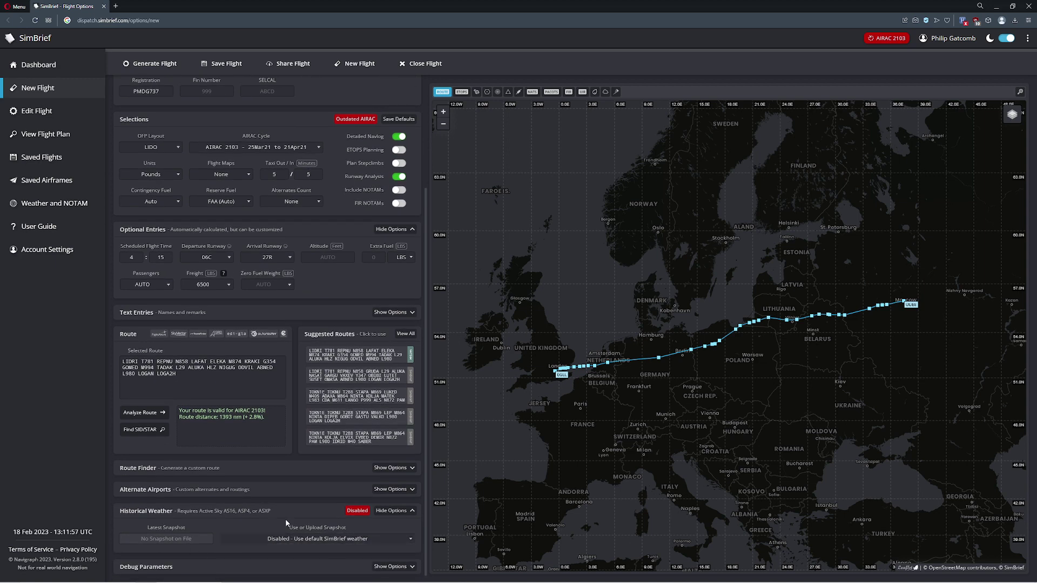
pyautogui.click(388, 510)
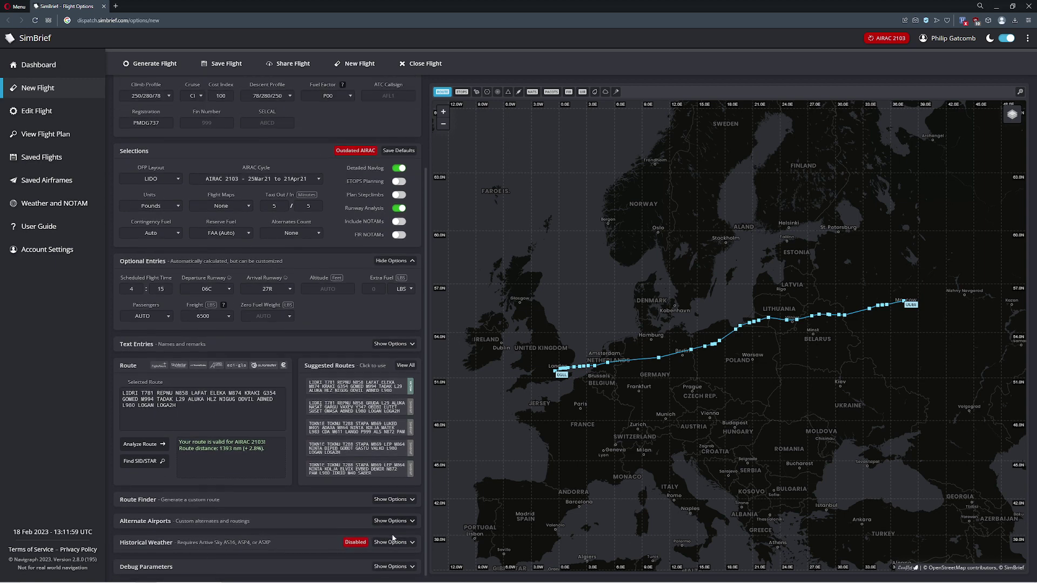
pyautogui.click(394, 566)
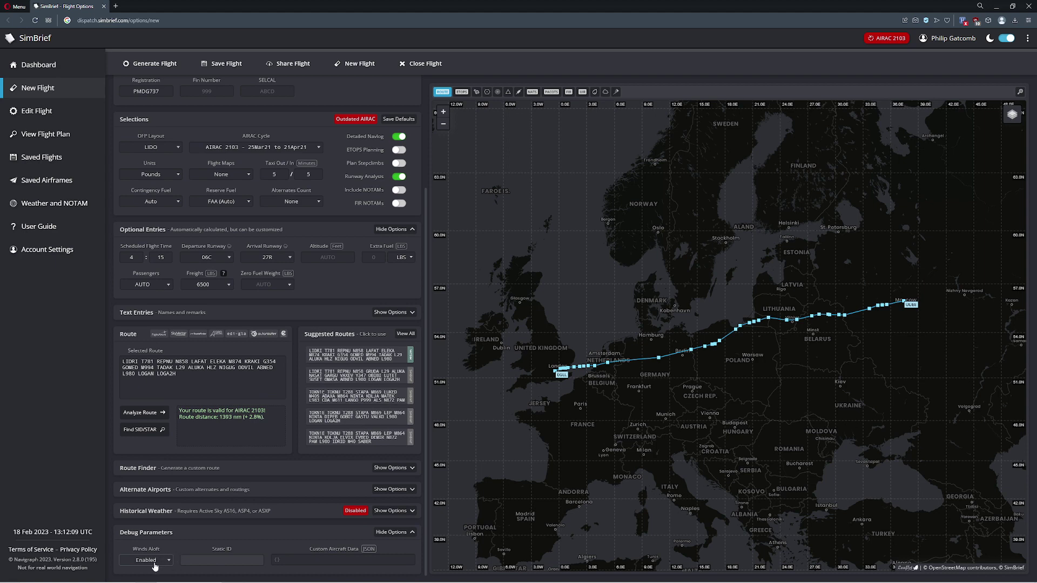
pyautogui.click(390, 532)
pyautogui.scroll(2, 377, 382)
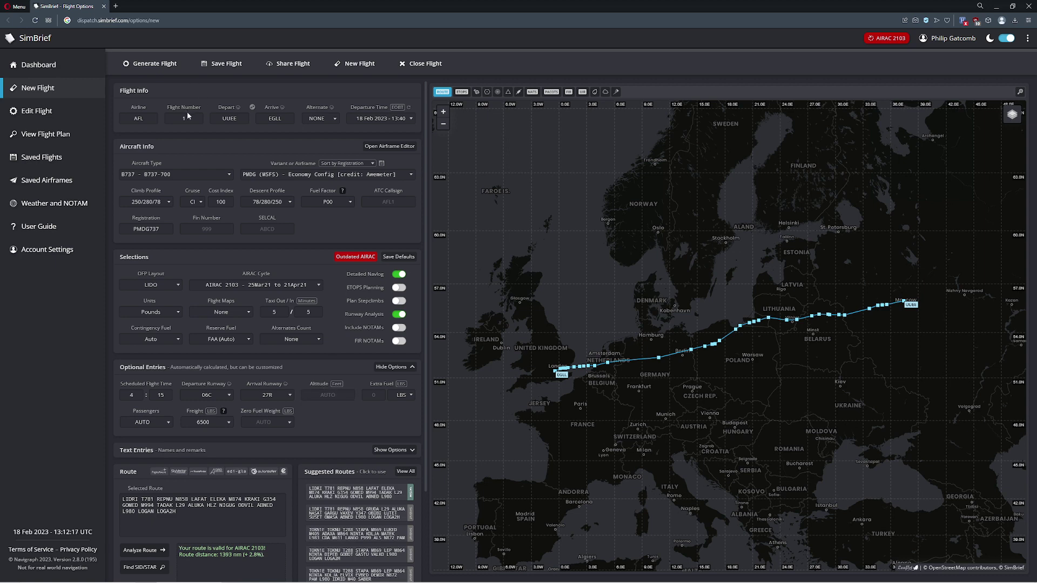
# Generate the updated AFL1 UUEE–EGLL flight plan with the 13:40 UTC departure
pyautogui.click(154, 64)
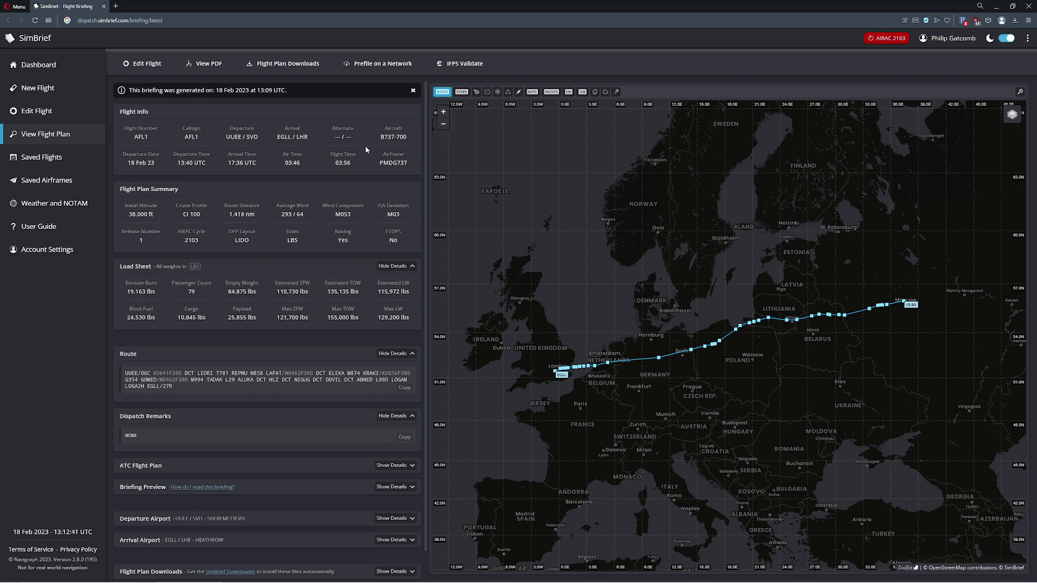
pyautogui.doubleClick(340, 161)
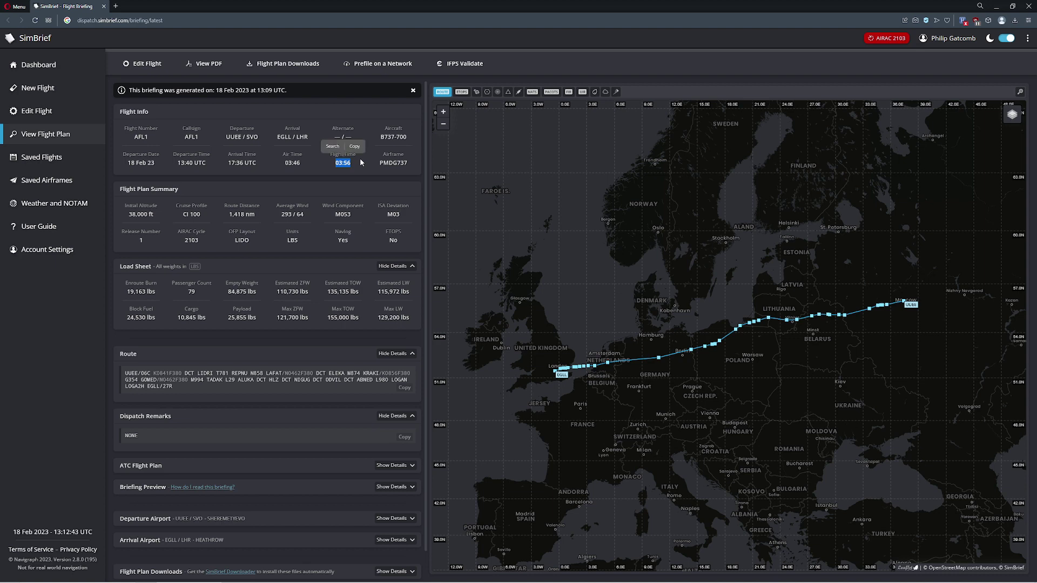
pyautogui.click(357, 165)
pyautogui.moveTo(343, 163); pyautogui.dragTo(355, 166)
pyautogui.click(346, 165)
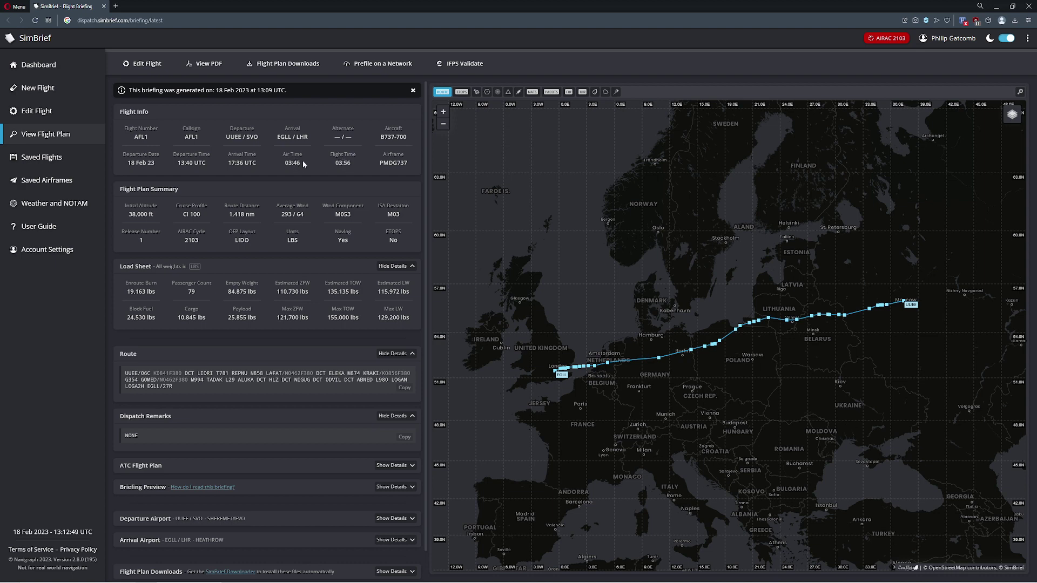
pyautogui.moveTo(127, 214); pyautogui.dragTo(161, 217)
pyautogui.click(161, 218)
pyautogui.scroll(-1, 270, 245)
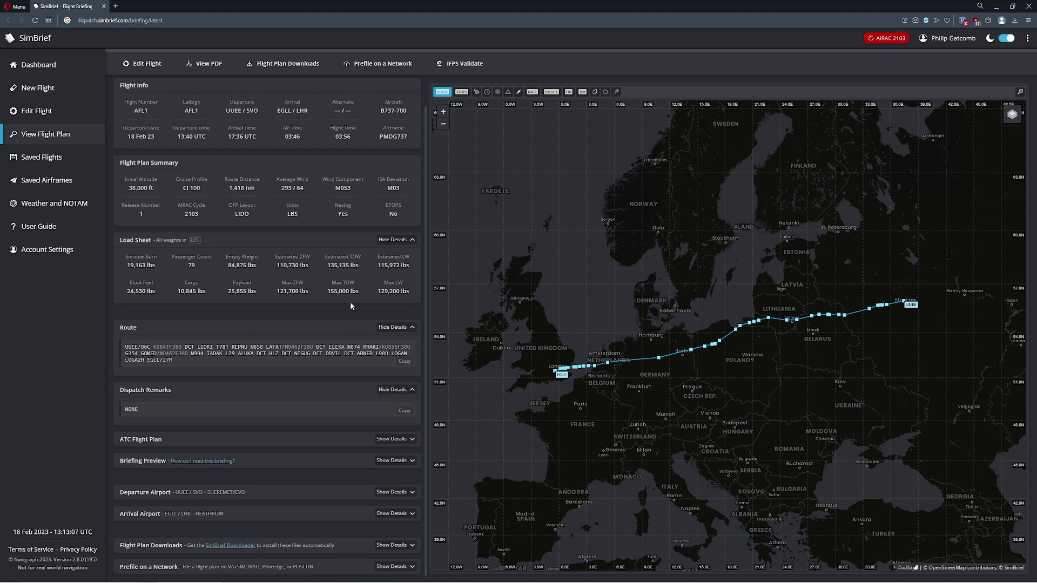
pyautogui.moveTo(127, 291); pyautogui.dragTo(166, 292)
pyautogui.click(167, 293)
# Collapse Dispatch Remarks and ATC Flight Plan, and expand the Briefing Preview
pyautogui.click(392, 390)
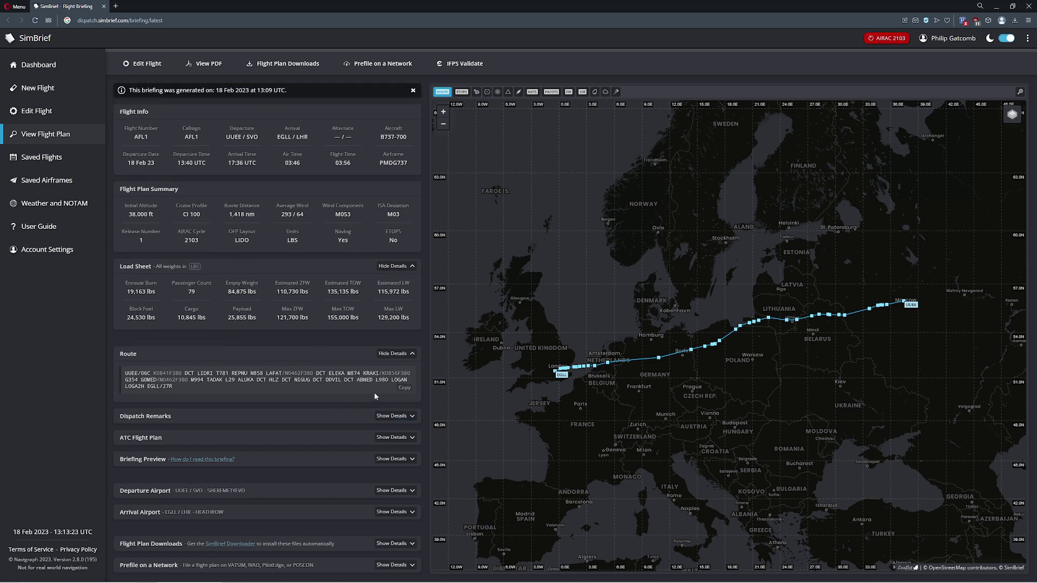
pyautogui.click(394, 438)
pyautogui.scroll(-2, 324, 396)
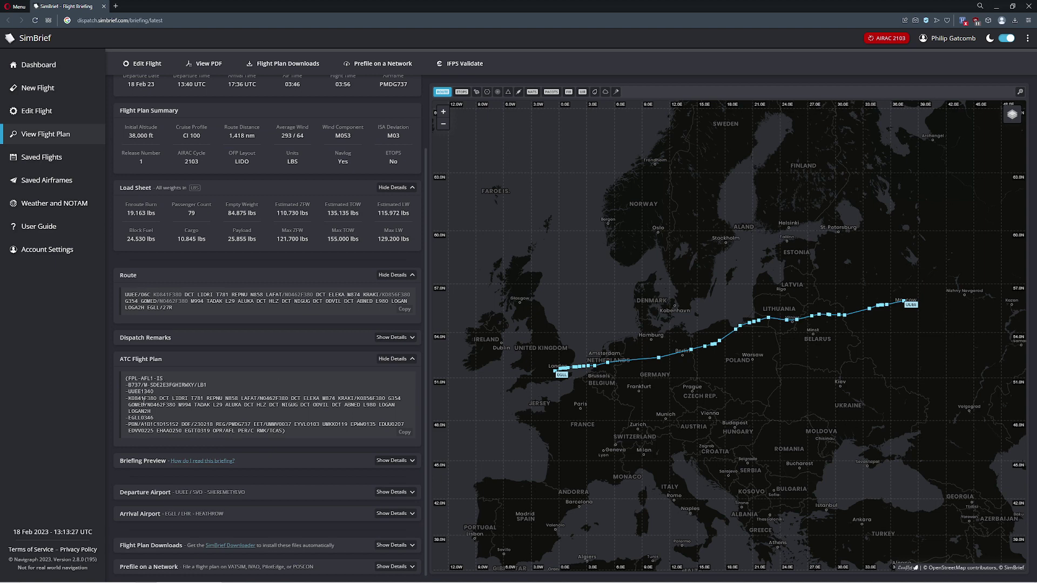
pyautogui.click(392, 460)
pyautogui.scroll(-5, 324, 378)
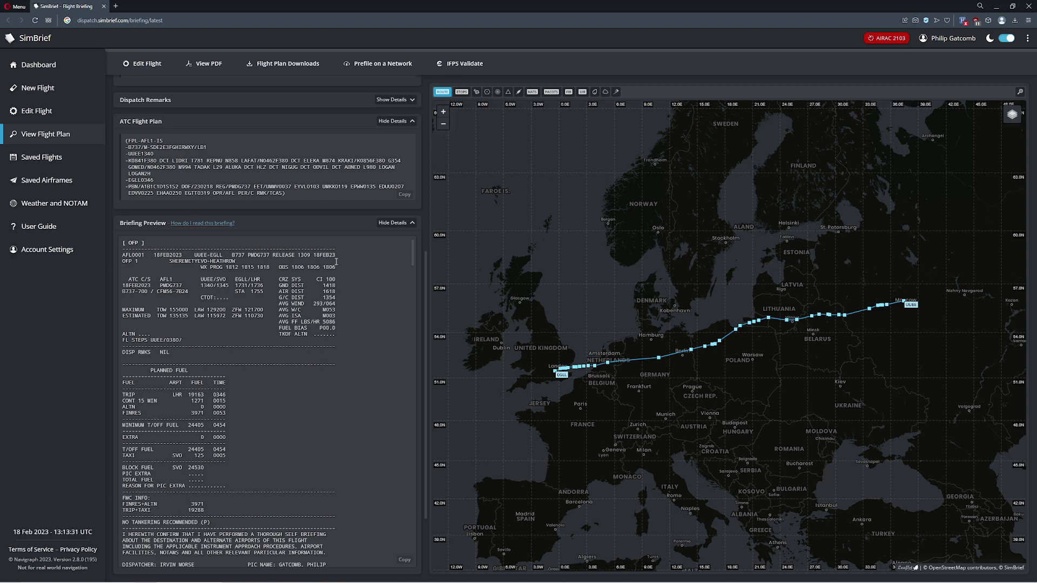
pyautogui.click(402, 121)
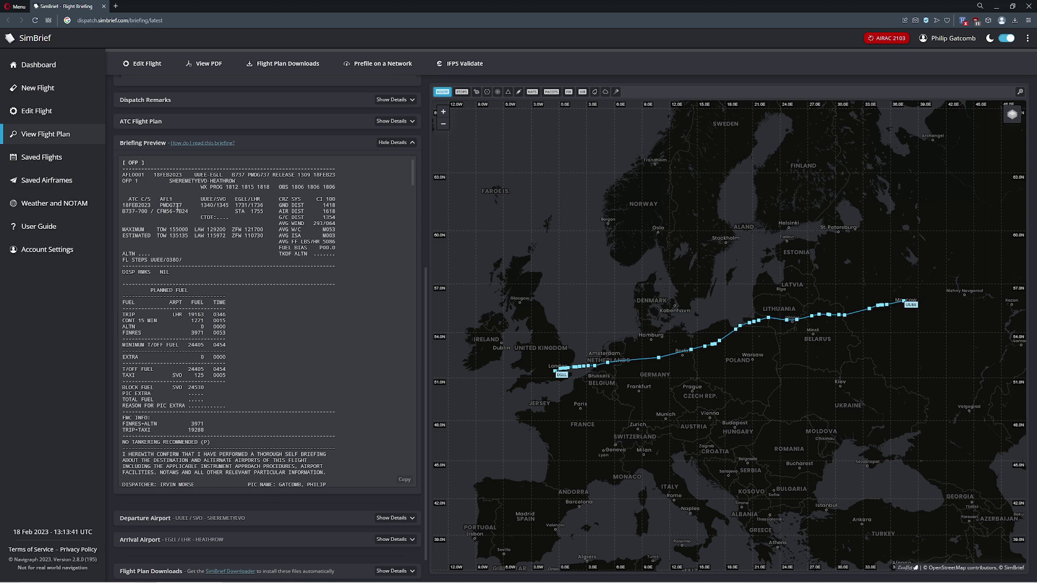
# Scroll the briefing preview down to the company NOTAMs and END OF LIDO-NOTAM-BULLETIN
pyautogui.scroll(-2, 238, 239)
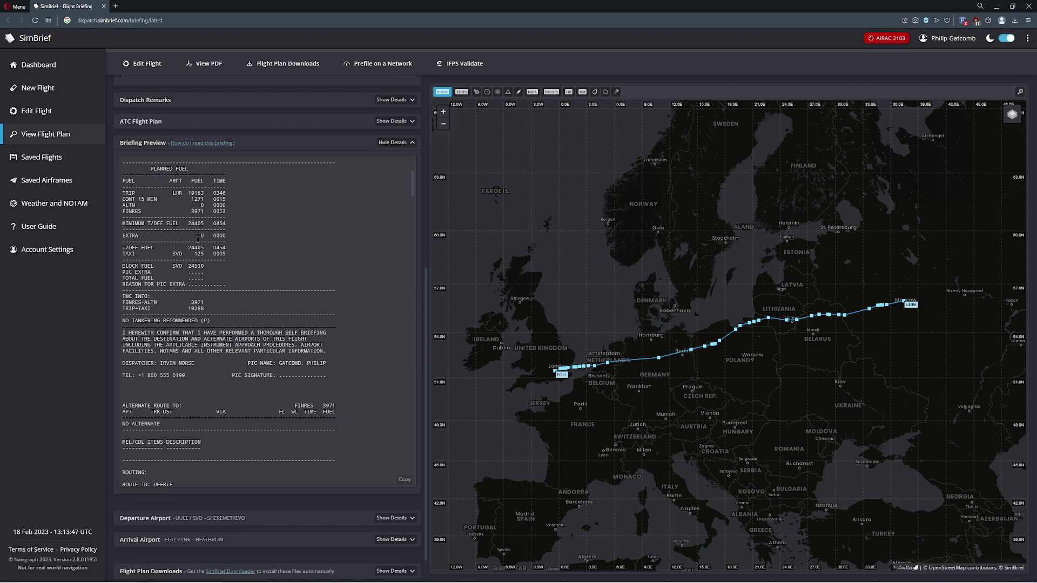
pyautogui.scroll(-10, 197, 238)
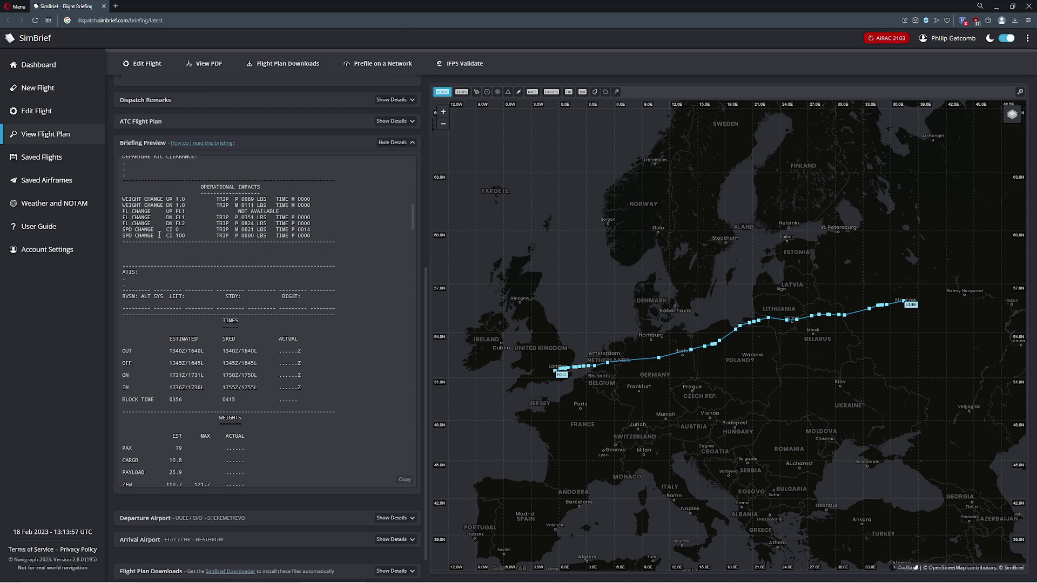
pyautogui.scroll(-2, 228, 256)
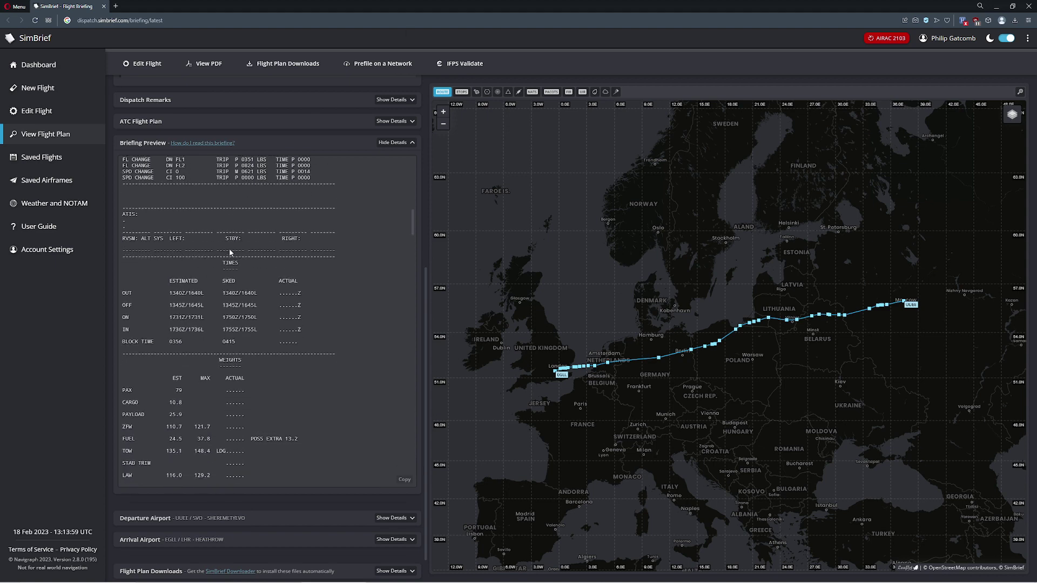
pyautogui.scroll(-1, 198, 277)
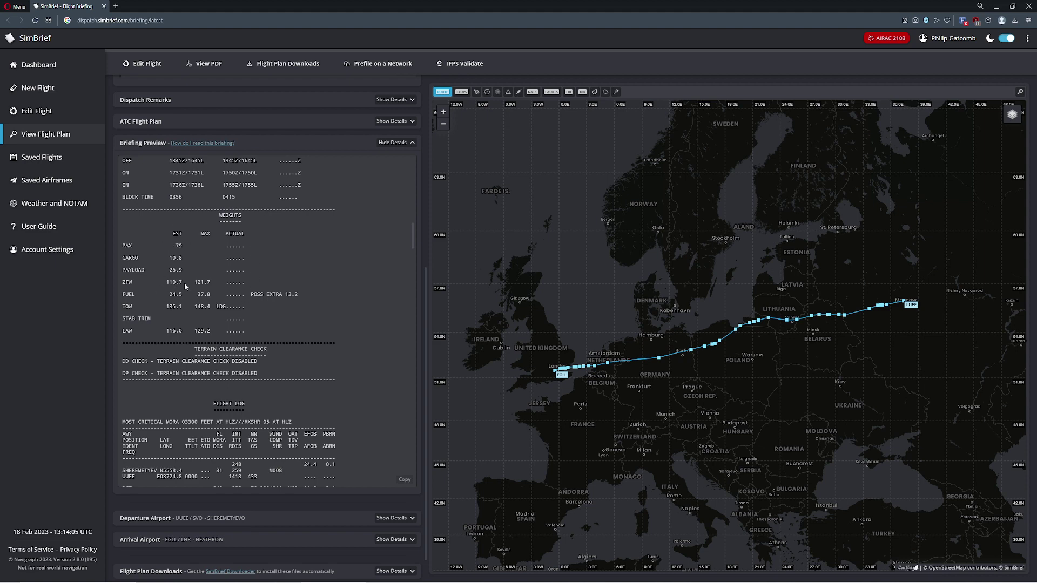
pyautogui.scroll(-3, 209, 315)
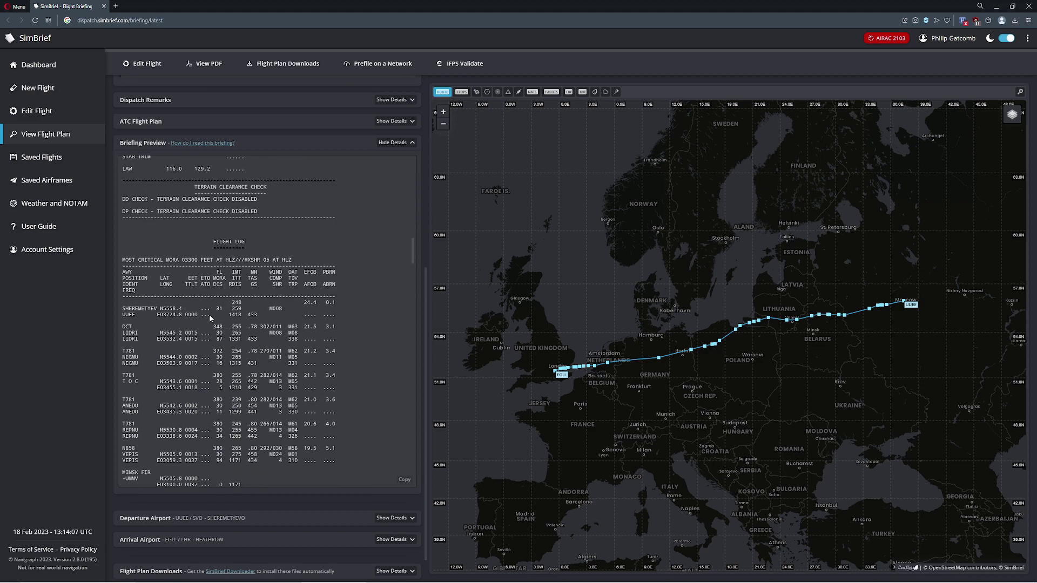
pyautogui.scroll(-3, 234, 256)
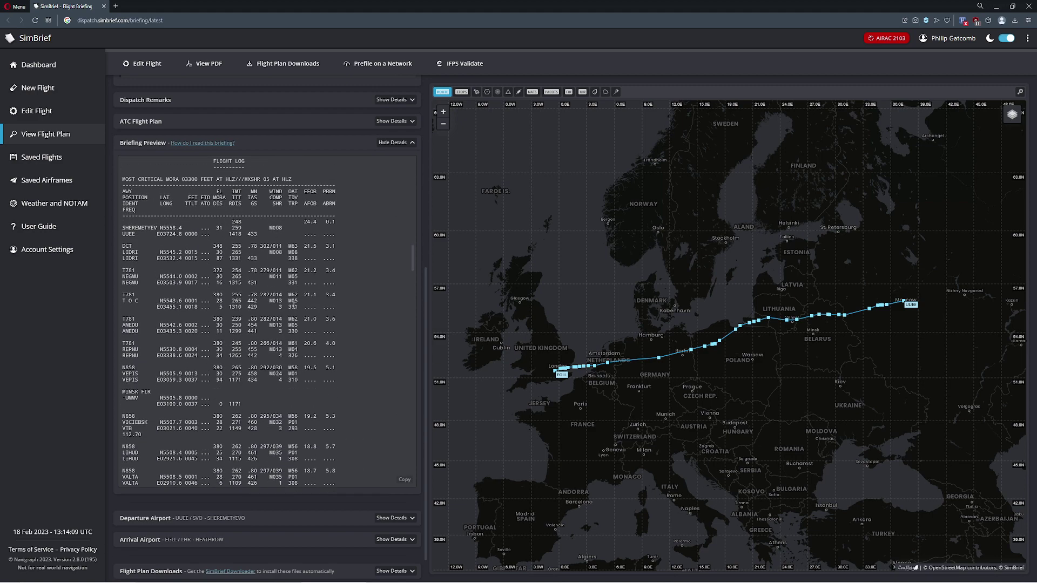
pyautogui.scroll(3, 281, 306)
pyautogui.scroll(-1, 281, 309)
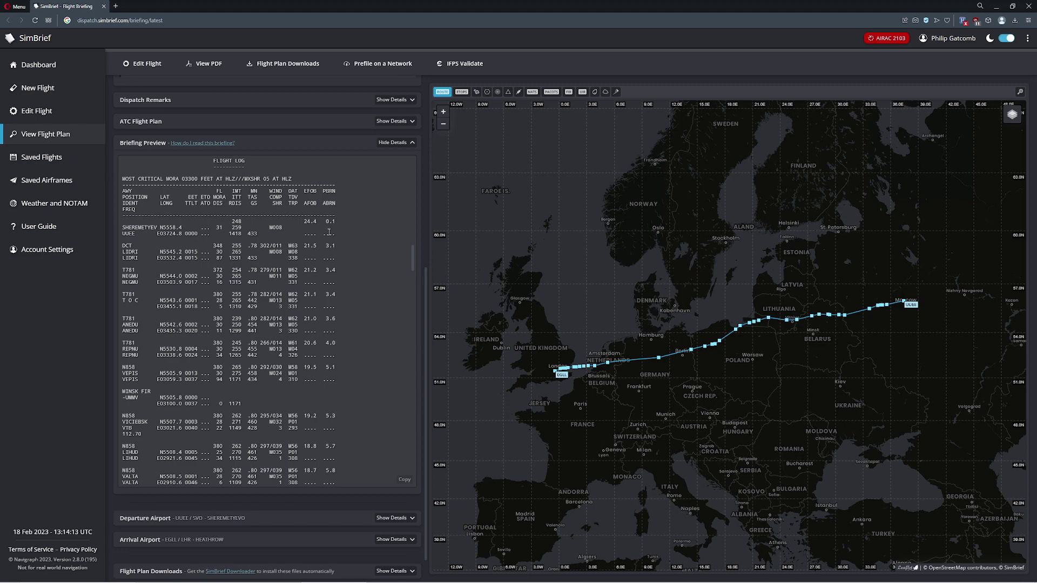
pyautogui.scroll(-20, 321, 270)
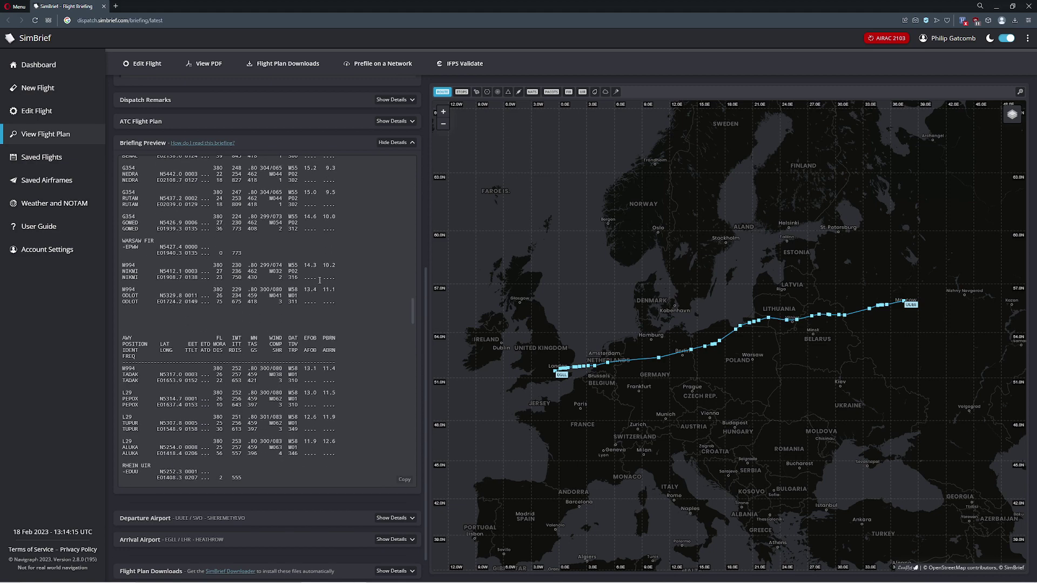
pyautogui.scroll(-4, 319, 280)
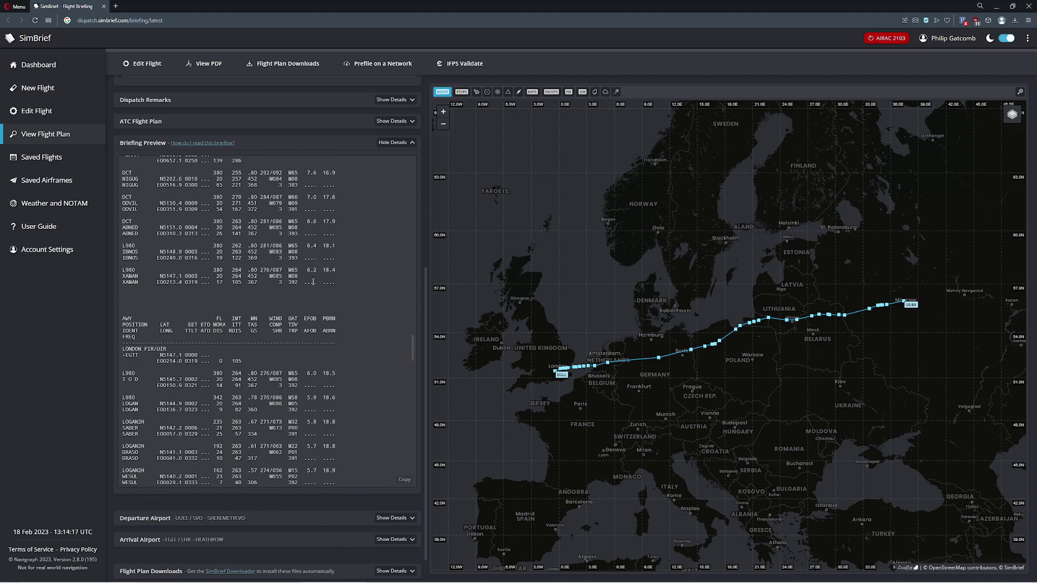
pyautogui.scroll(-4, 312, 284)
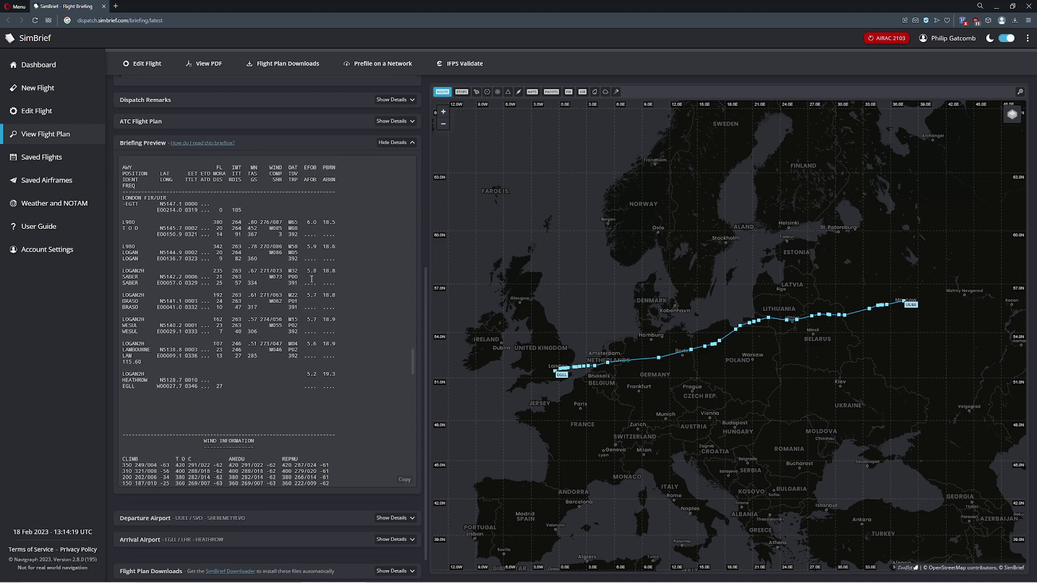
pyautogui.scroll(-2, 311, 279)
pyautogui.scroll(-12, 281, 256)
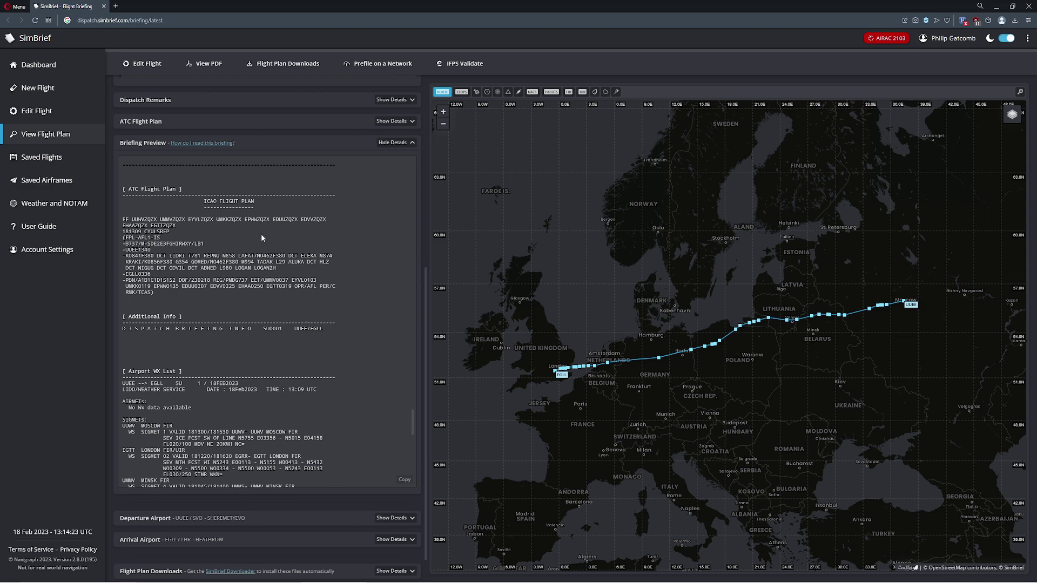
pyautogui.scroll(-3, 312, 277)
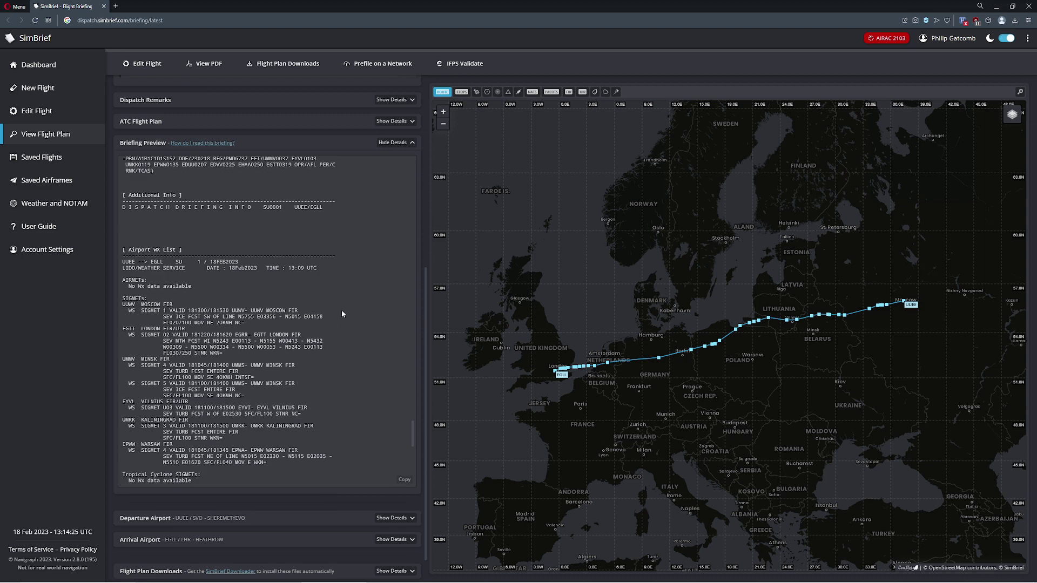
pyautogui.scroll(-10, 306, 251)
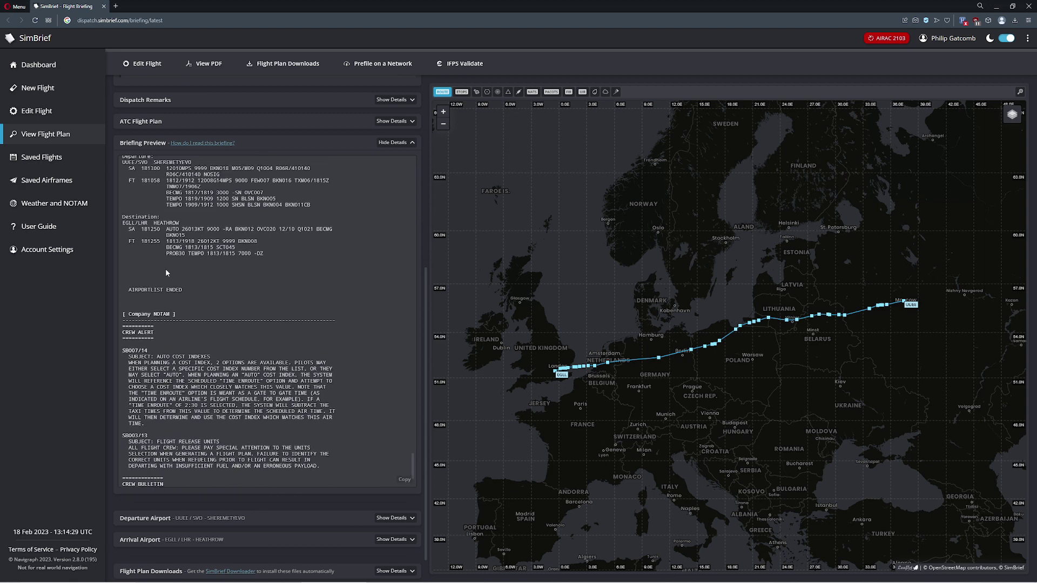
pyautogui.scroll(-1, 257, 260)
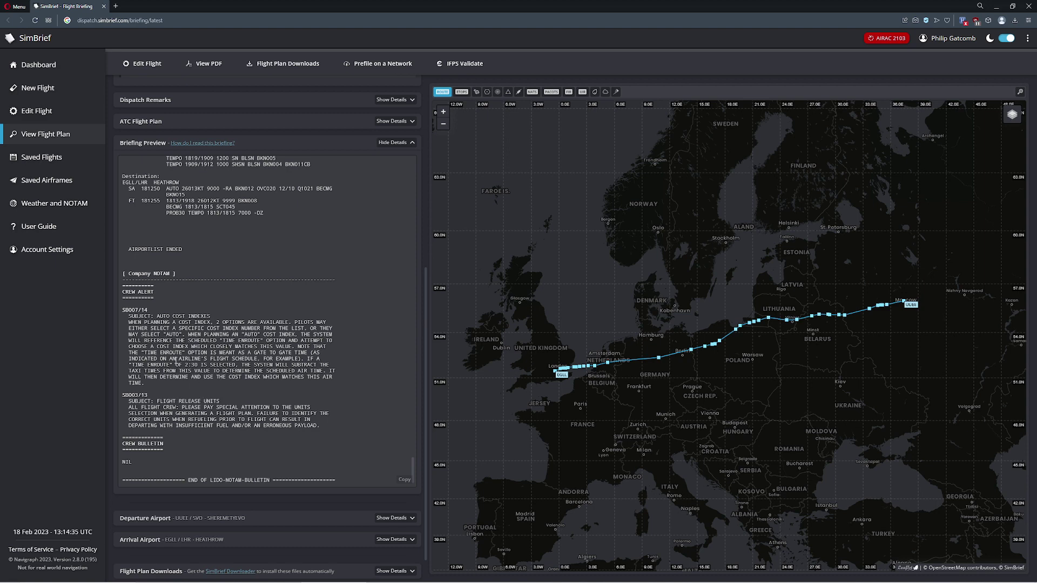
pyautogui.scroll(-1, 318, 387)
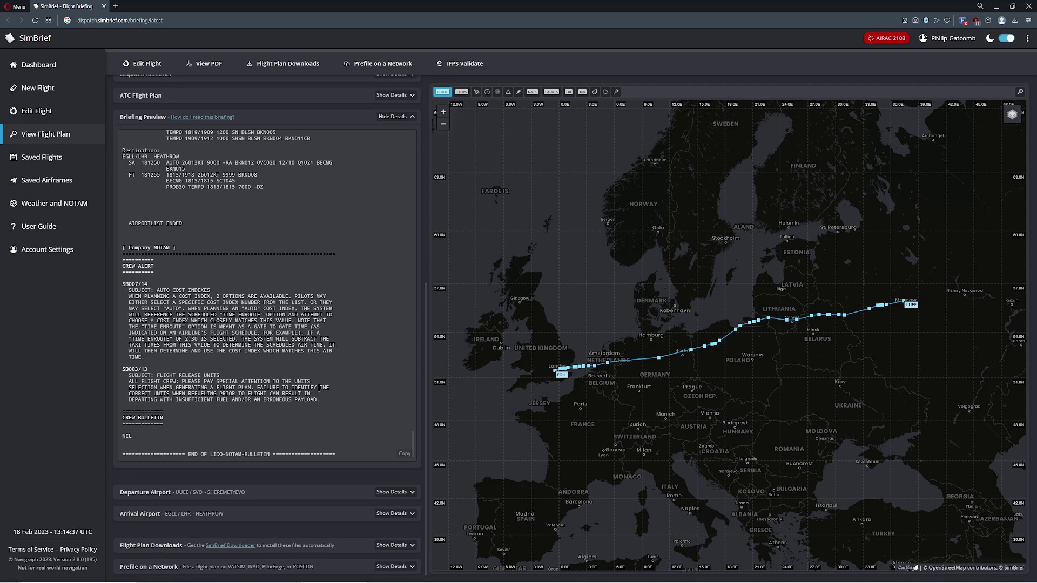
# Show the departure airport weather details and check its 630 ft elevation
pyautogui.click(396, 492)
pyautogui.scroll(-8, 382, 447)
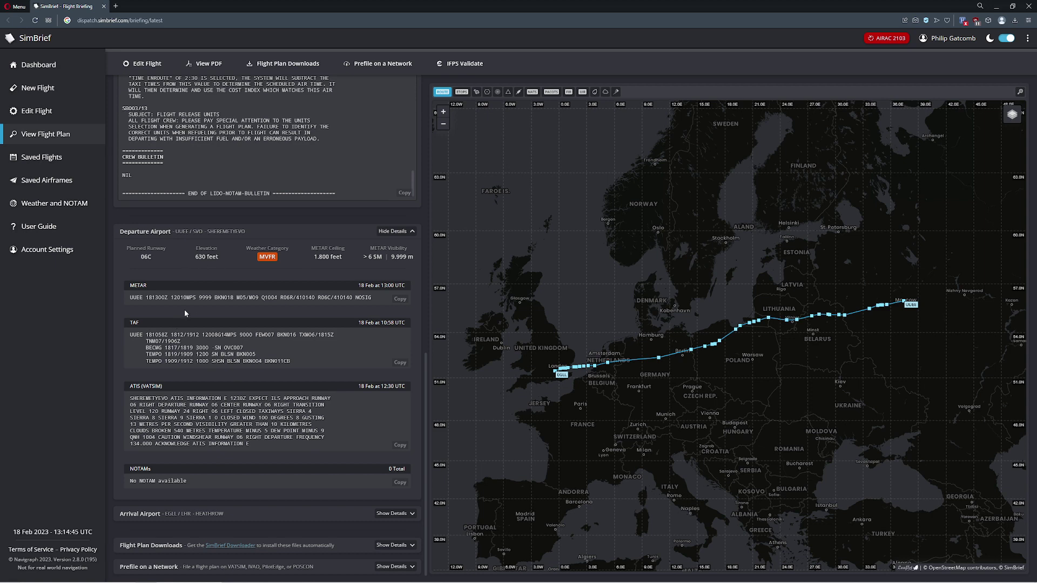
pyautogui.moveTo(195, 257); pyautogui.dragTo(213, 259)
pyautogui.click(214, 259)
# Show the arrival airport weather details and bring up the Flight Plan Downloads list
pyautogui.click(286, 513)
pyautogui.scroll(-4, 302, 432)
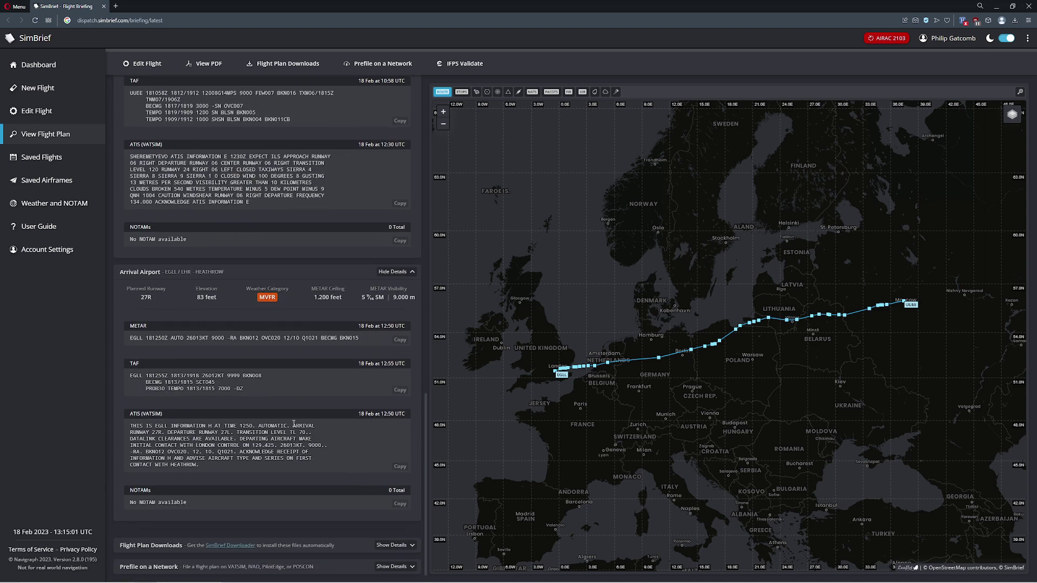
pyautogui.click(395, 545)
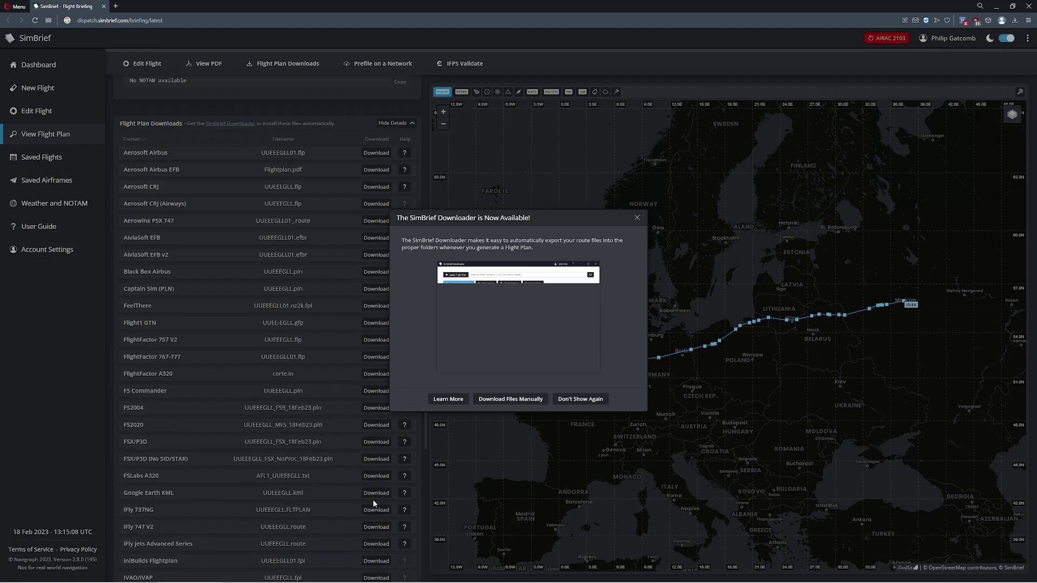
# Dismiss the SimBrief Downloader announcement and scroll to the bottom of the downloads list
pyautogui.click(637, 217)
pyautogui.scroll(1, 254, 302)
pyautogui.scroll(-3, 356, 232)
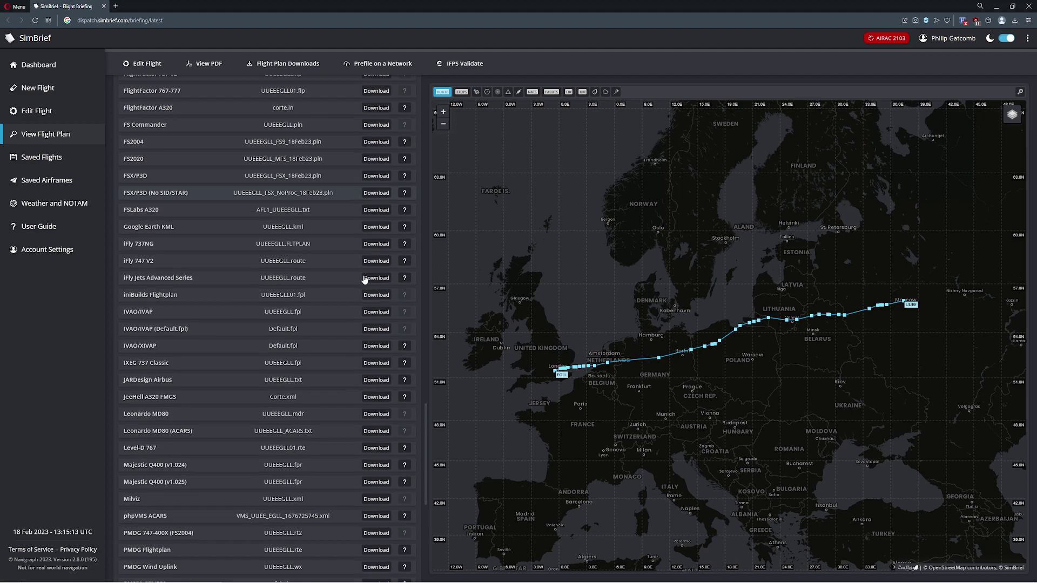
pyautogui.scroll(-4, 364, 280)
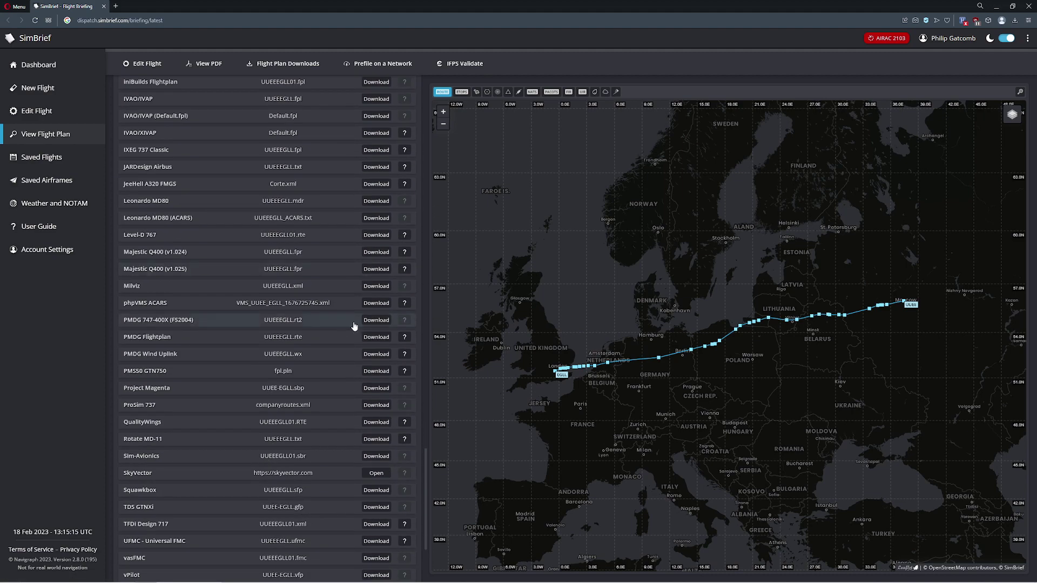
pyautogui.scroll(-1, 354, 324)
pyautogui.scroll(-2, 351, 322)
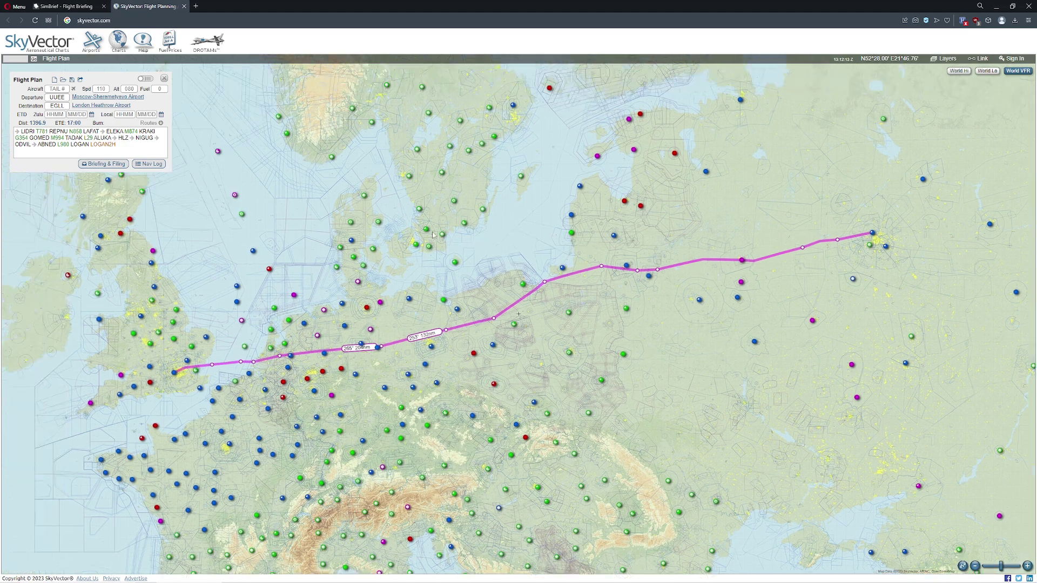
# Return to the SimBrief Flight Briefing tab after viewing the SkyVector route
pyautogui.click(68, 7)
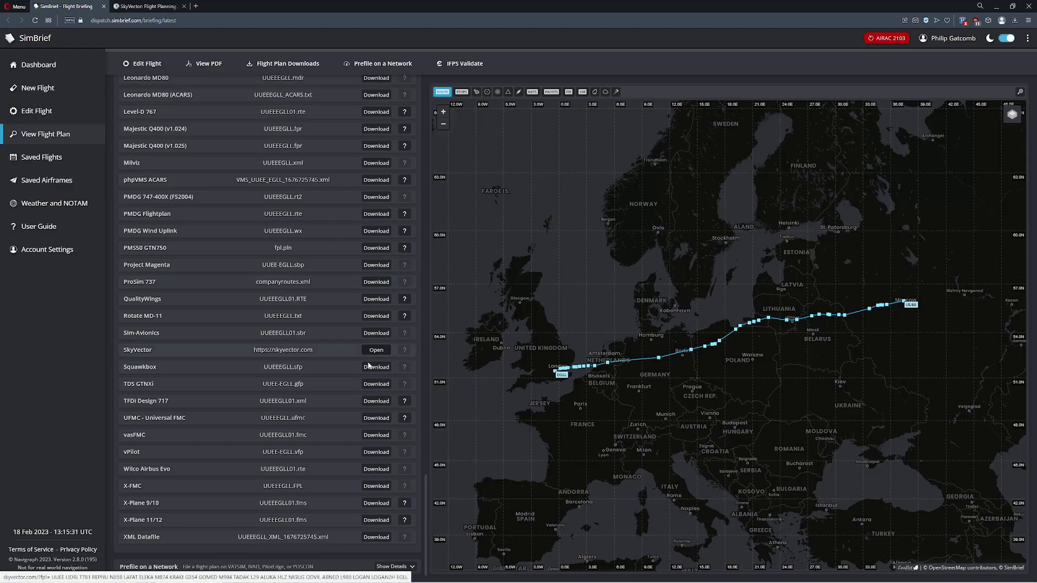
# Show the Prefile on a Network options, then scroll back up to Flight Info
pyautogui.click(397, 566)
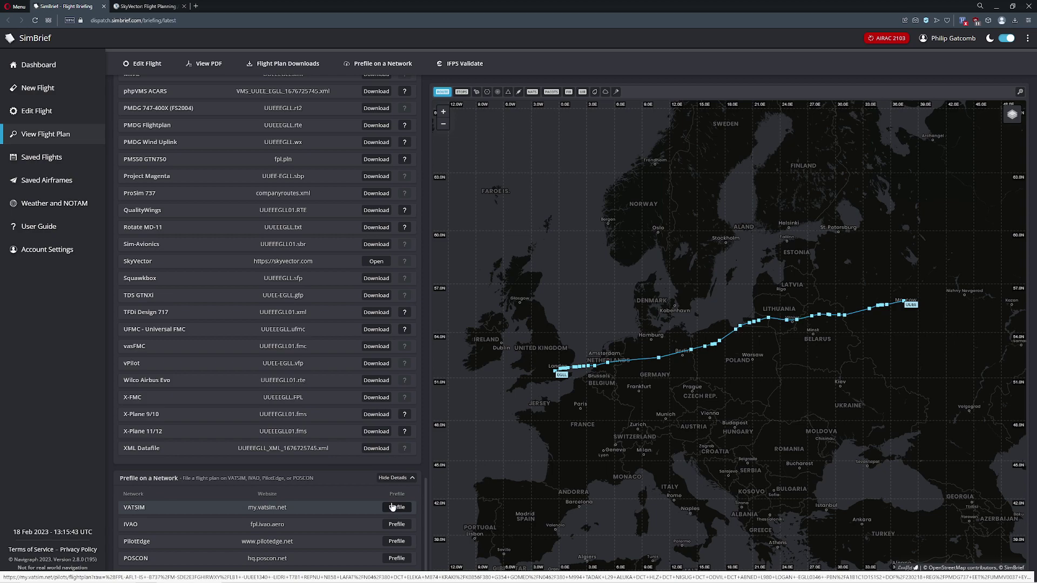
pyautogui.scroll(20, 398, 482)
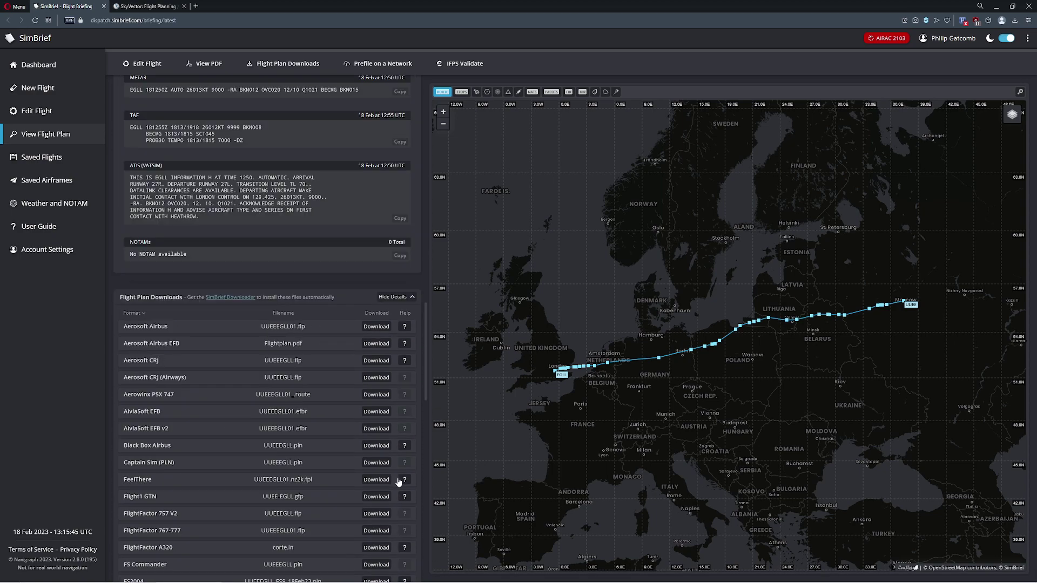
pyautogui.scroll(15, 397, 481)
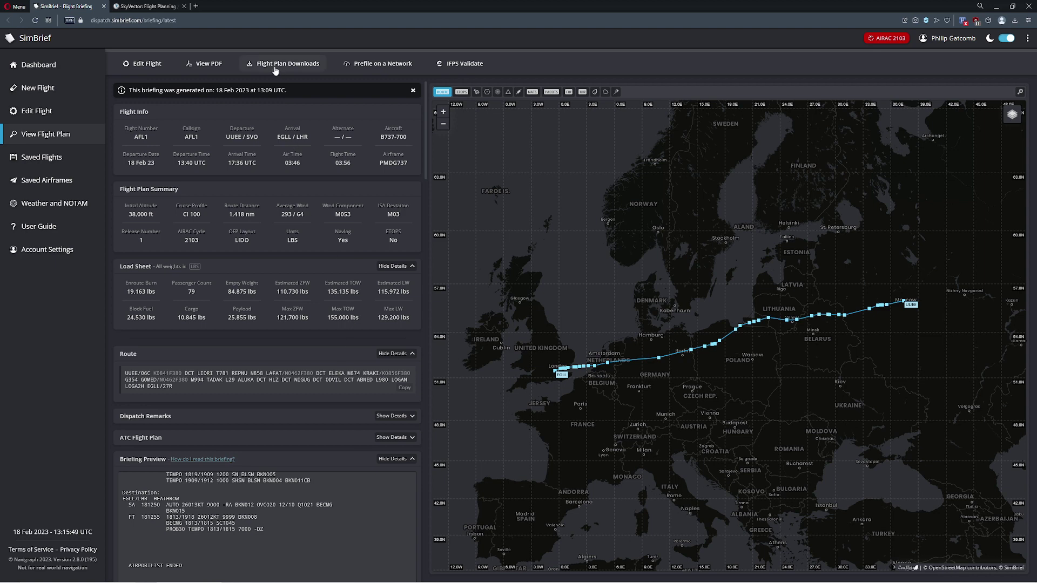
# View the 15-page UUEEEGLL OFP as a PDF, then close the PDF tab
pyautogui.click(210, 65)
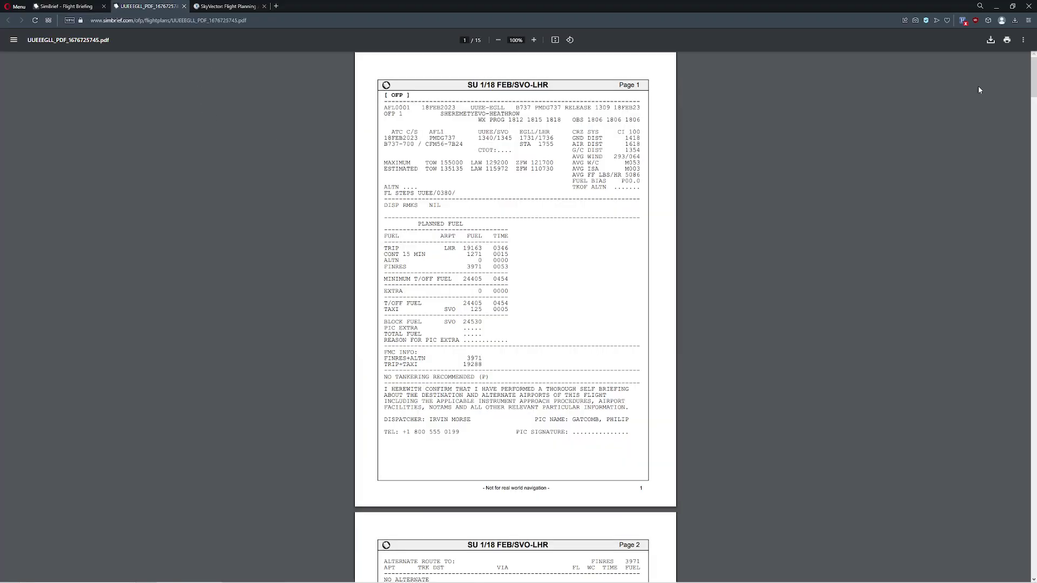
pyautogui.moveTo(1033, 77)
pyautogui.mouseDown()
pyautogui.moveTo(1016, 180)
pyautogui.moveTo(990, 208)
pyautogui.moveTo(1002, 234)
pyautogui.moveTo(1035, 570)
pyautogui.moveTo(1034, 70)
pyautogui.mouseUp()
pyautogui.click(184, 6)
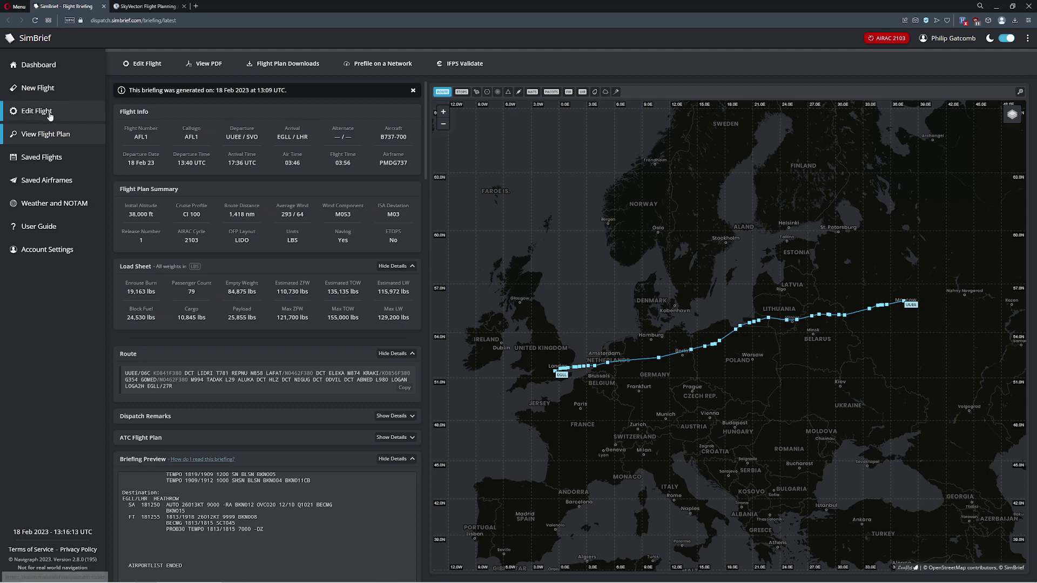
# Reopen the AFL1 flight for editing, keeping 18 February as the departure date
pyautogui.click(54, 68)
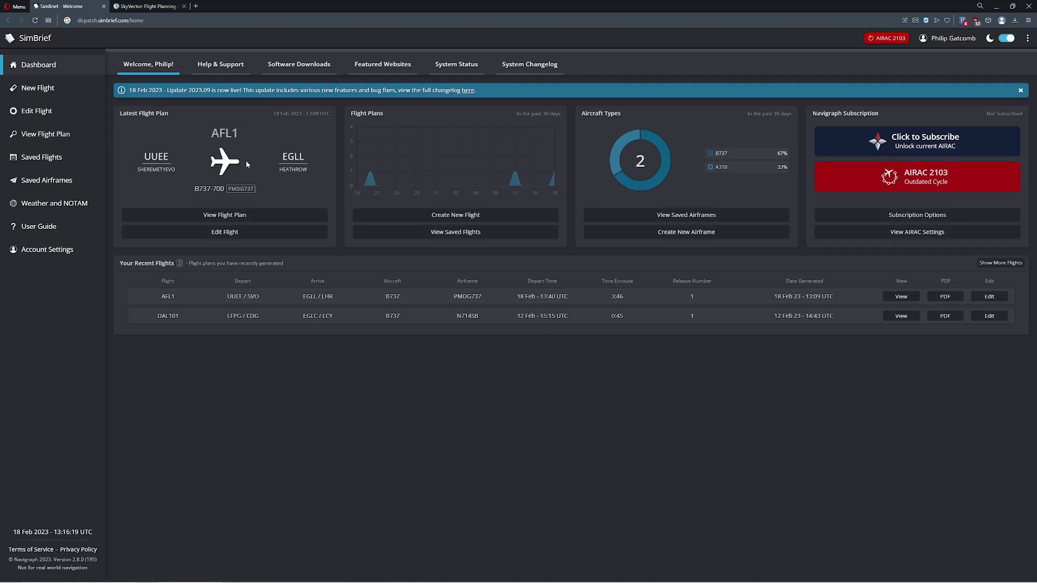
pyautogui.click(244, 235)
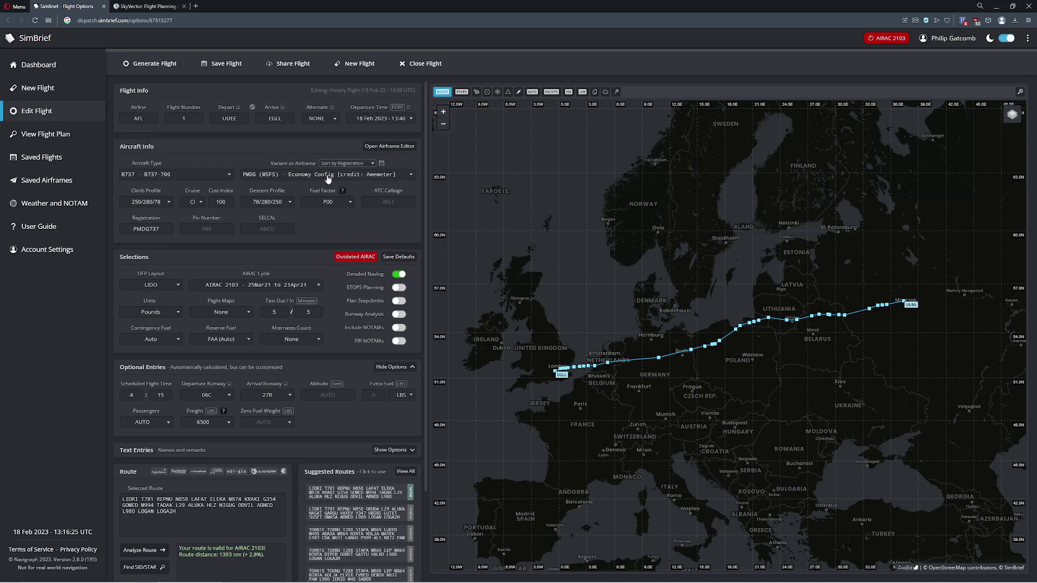
pyautogui.click(387, 119)
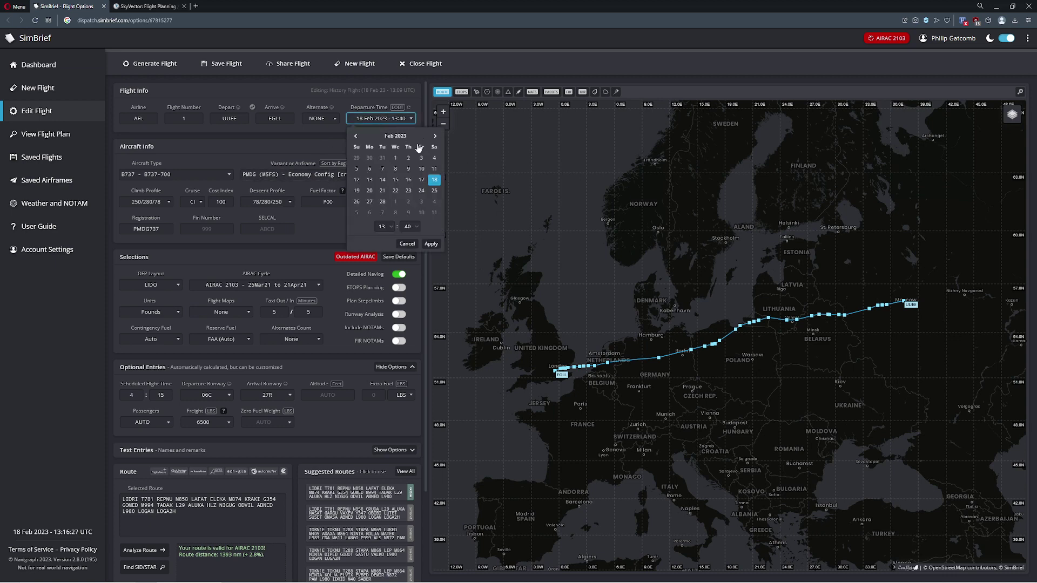
pyautogui.click(434, 181)
# Set the departure time to 15:00 and generate the new flight plan
pyautogui.click(388, 226)
pyautogui.click(381, 351)
pyautogui.click(410, 226)
pyautogui.scroll(3, 406, 260)
pyautogui.click(407, 236)
pyautogui.click(431, 243)
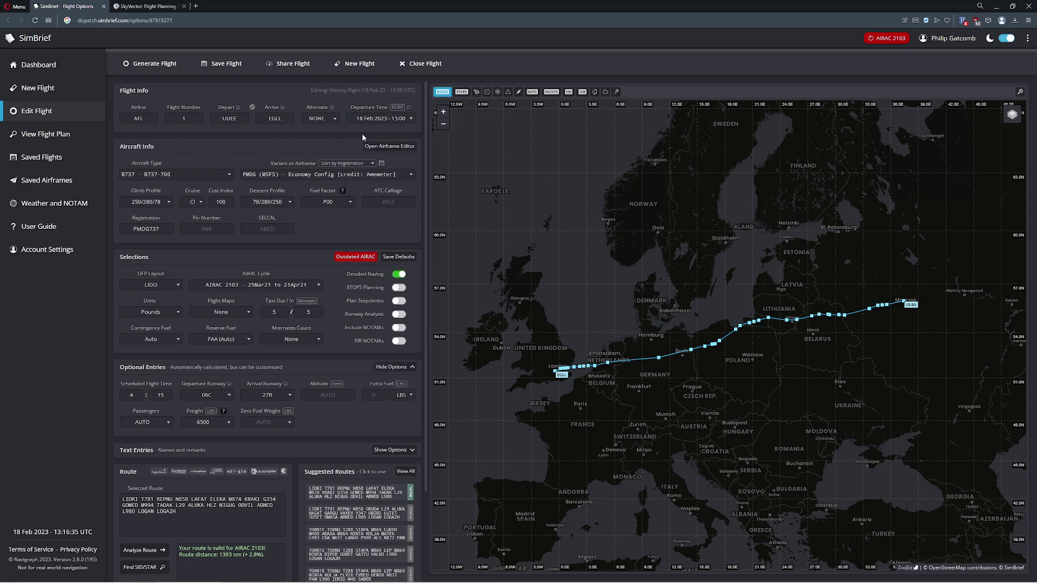
pyautogui.click(156, 64)
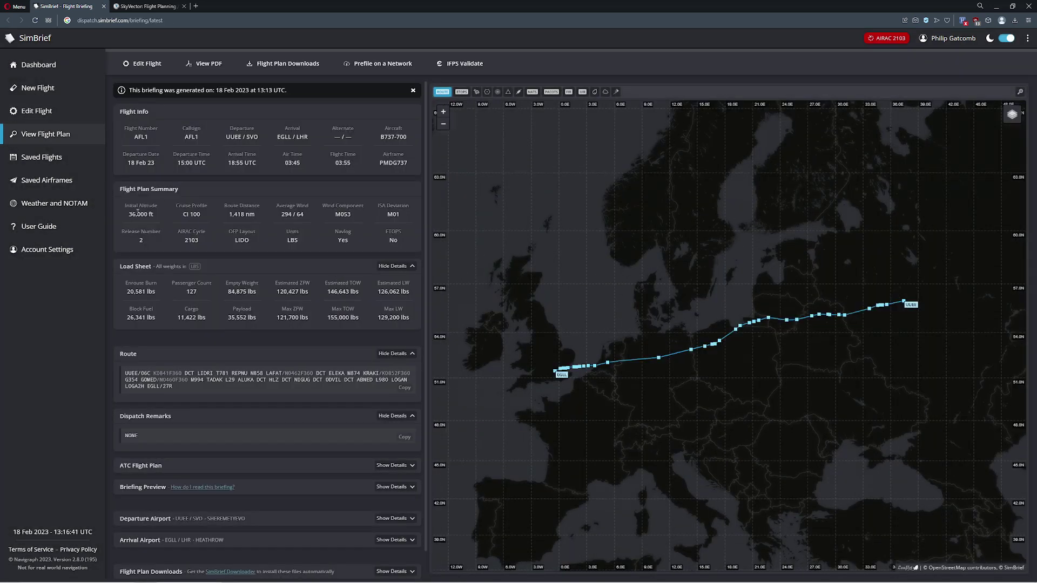
# Check the new 36,000 ft initial altitude in the release 2 Flight Info
pyautogui.moveTo(129, 214); pyautogui.dragTo(158, 217)
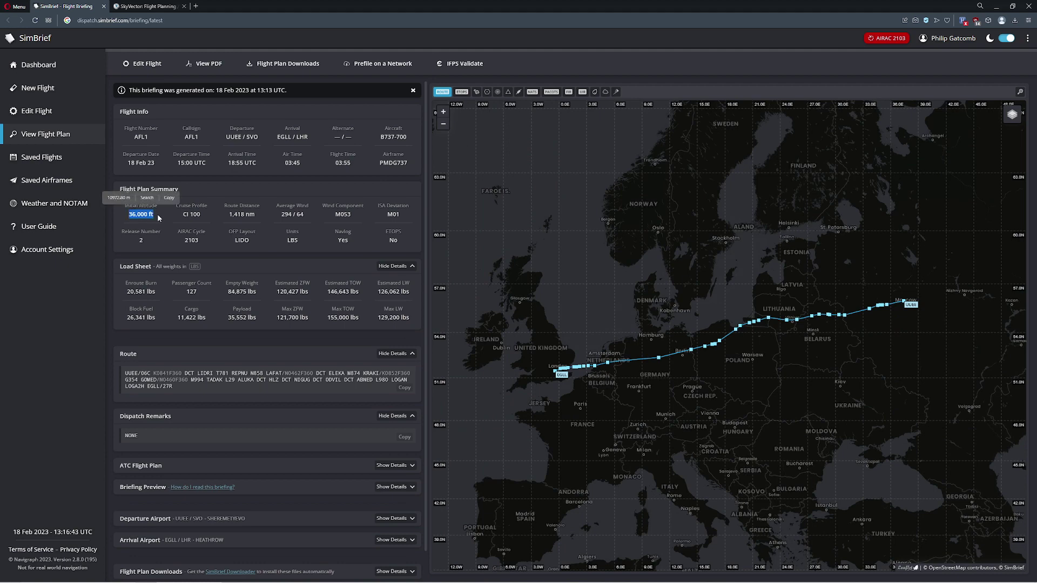
pyautogui.click(159, 217)
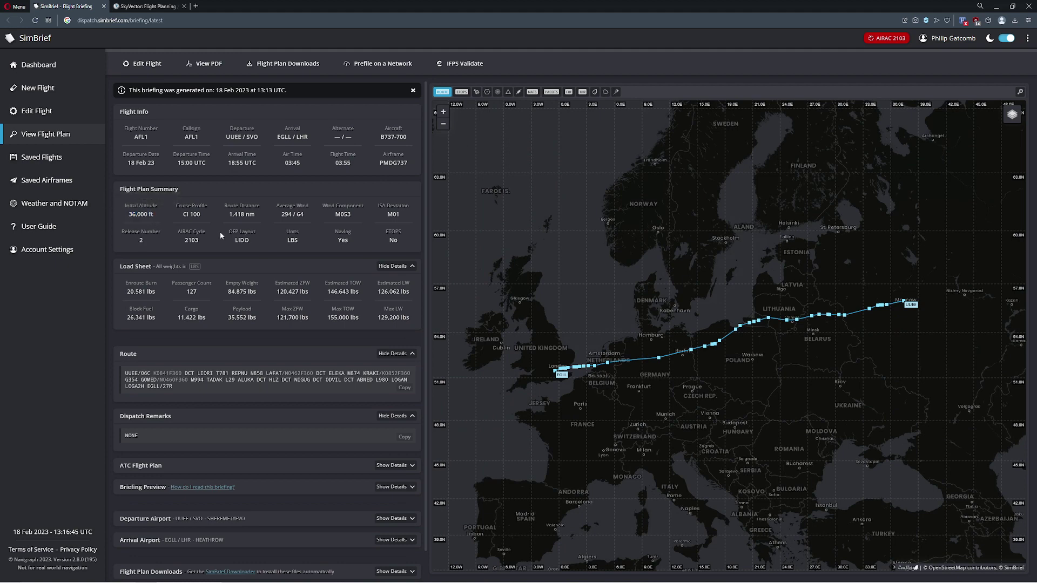
pyautogui.click(153, 247)
# Show the updated flight plan download files and scroll through the list
pyautogui.click(283, 70)
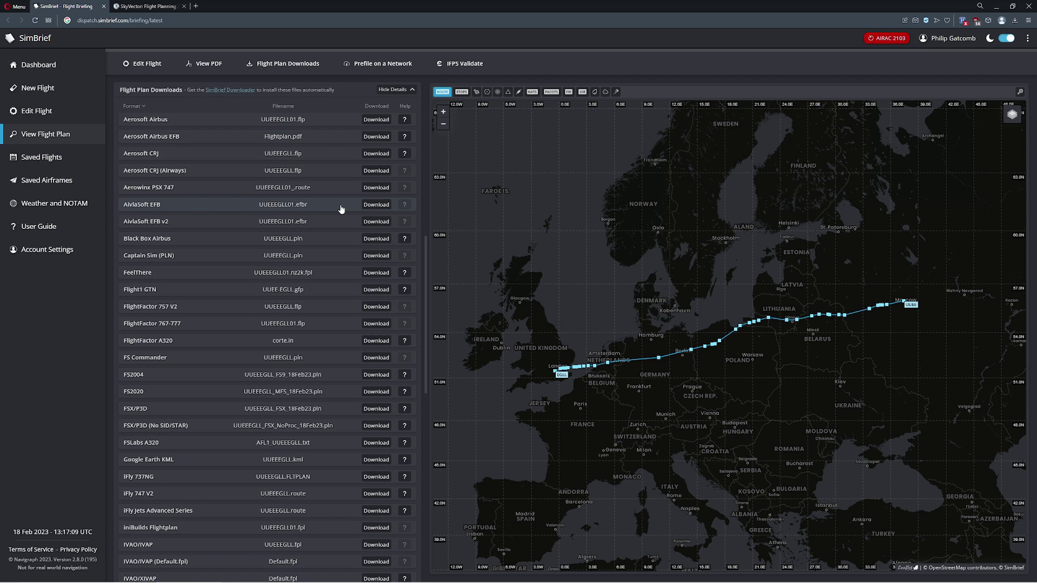
pyautogui.scroll(-8, 341, 209)
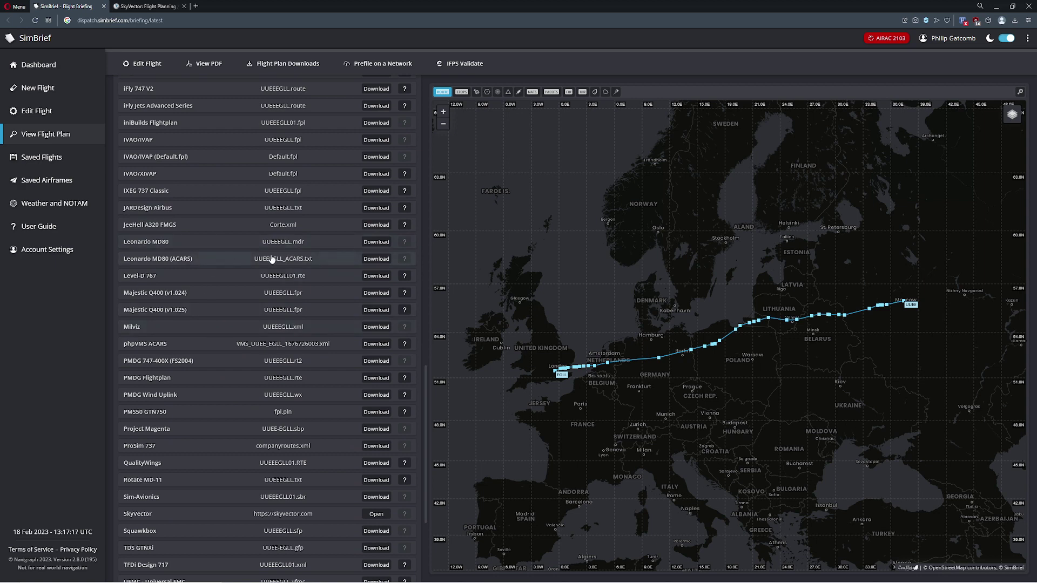
pyautogui.scroll(15, 271, 260)
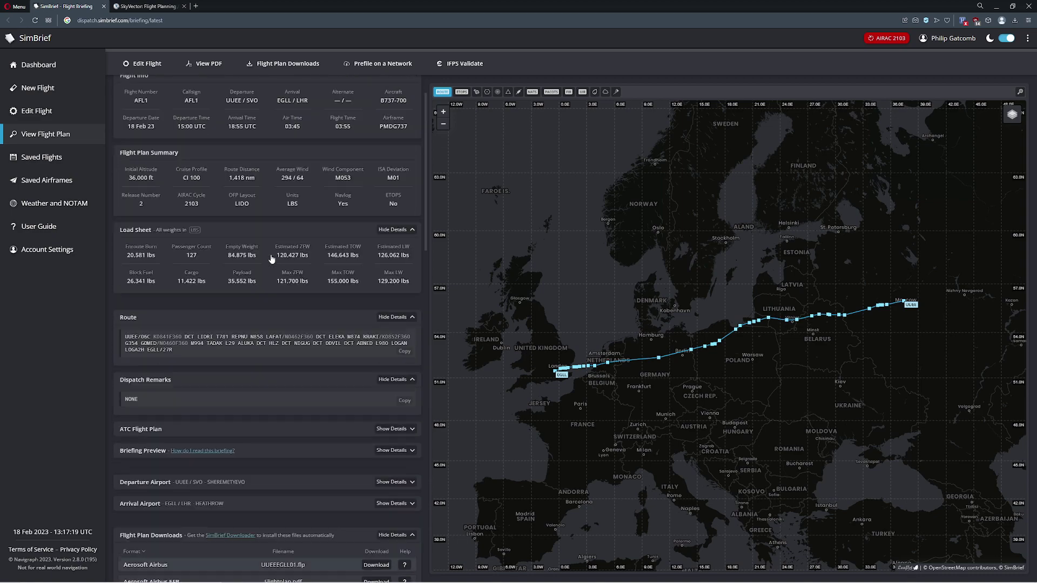